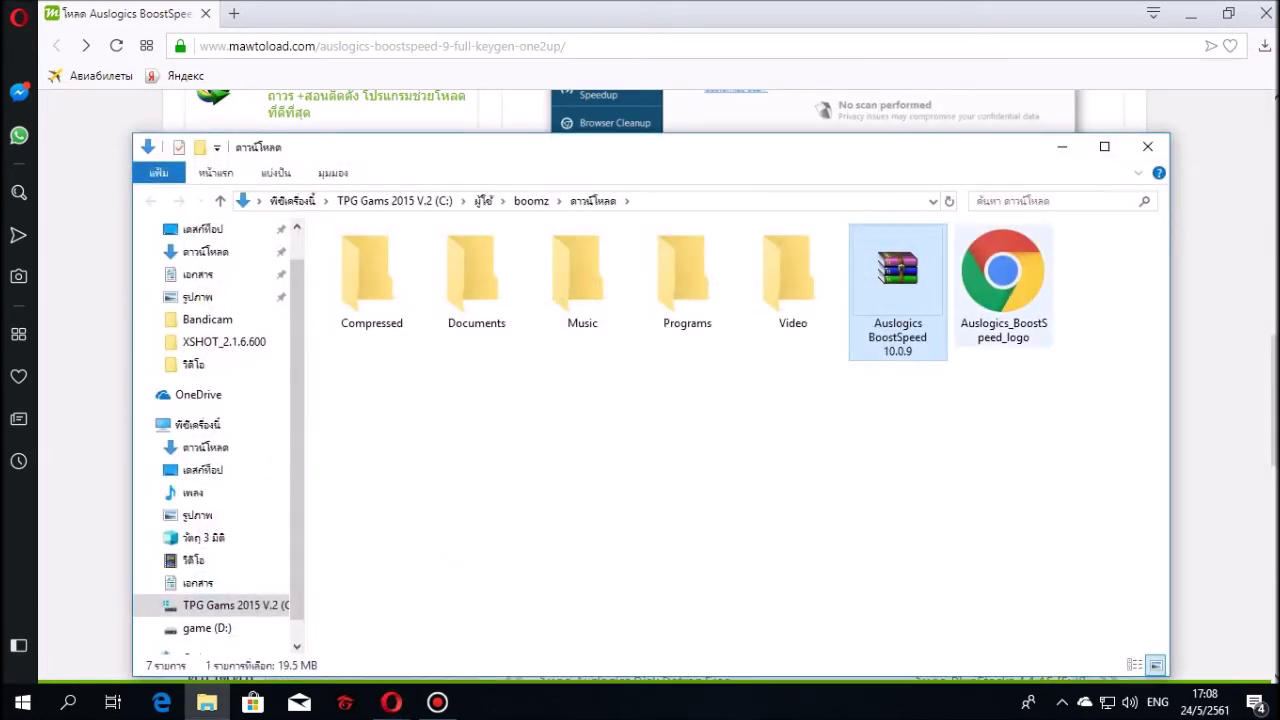
Step: Extract the Auslogics BoostSpeed 10.0.9 archive into its own folder in the Downloads folder
right_click(896, 282)
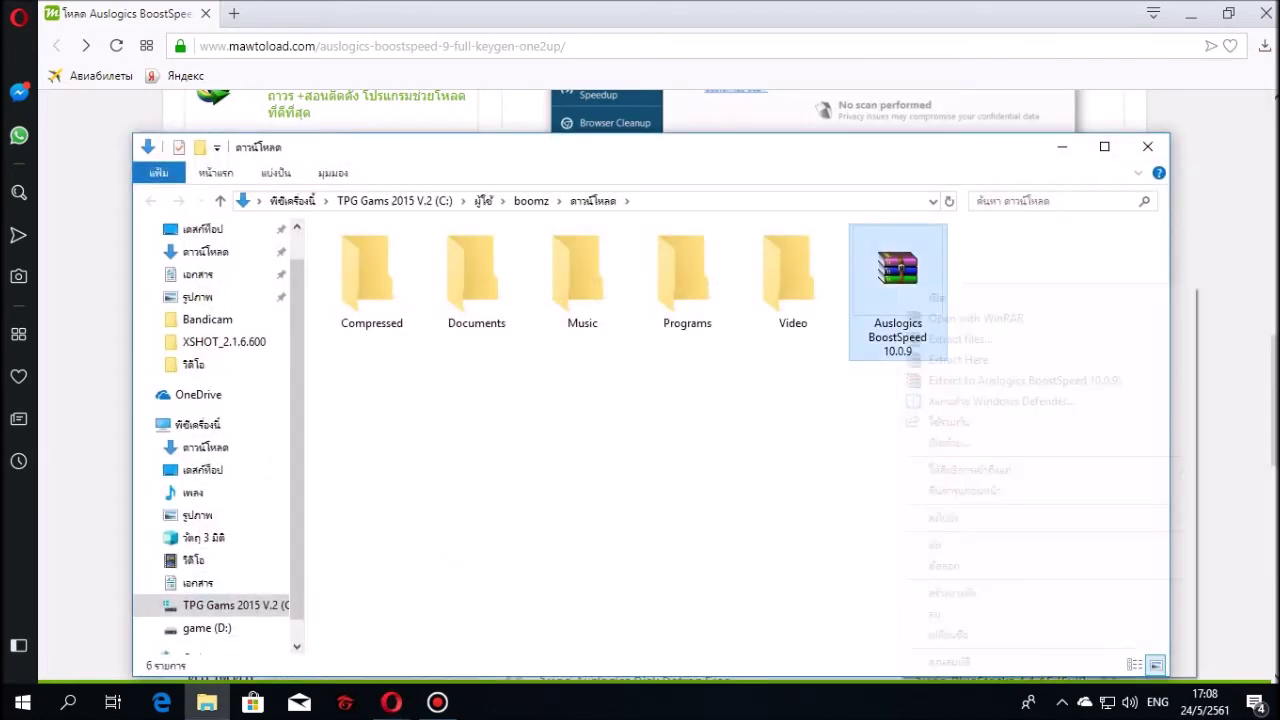
click(940, 340)
click(666, 544)
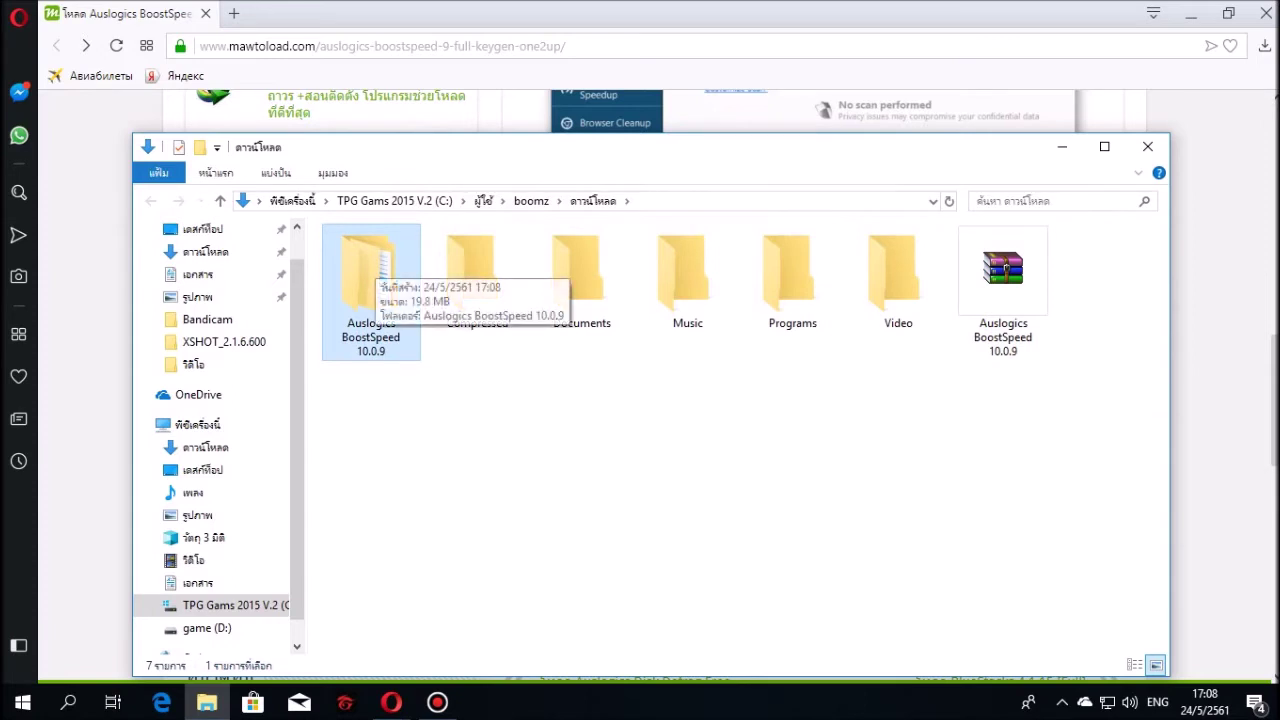
Step: Open the extracted Auslogics BoostSpeed 10.0.9 folder and the folder of the same name inside it
double_click(371, 280)
click(398, 257)
double_click(398, 257)
click(540, 257)
key(Return)
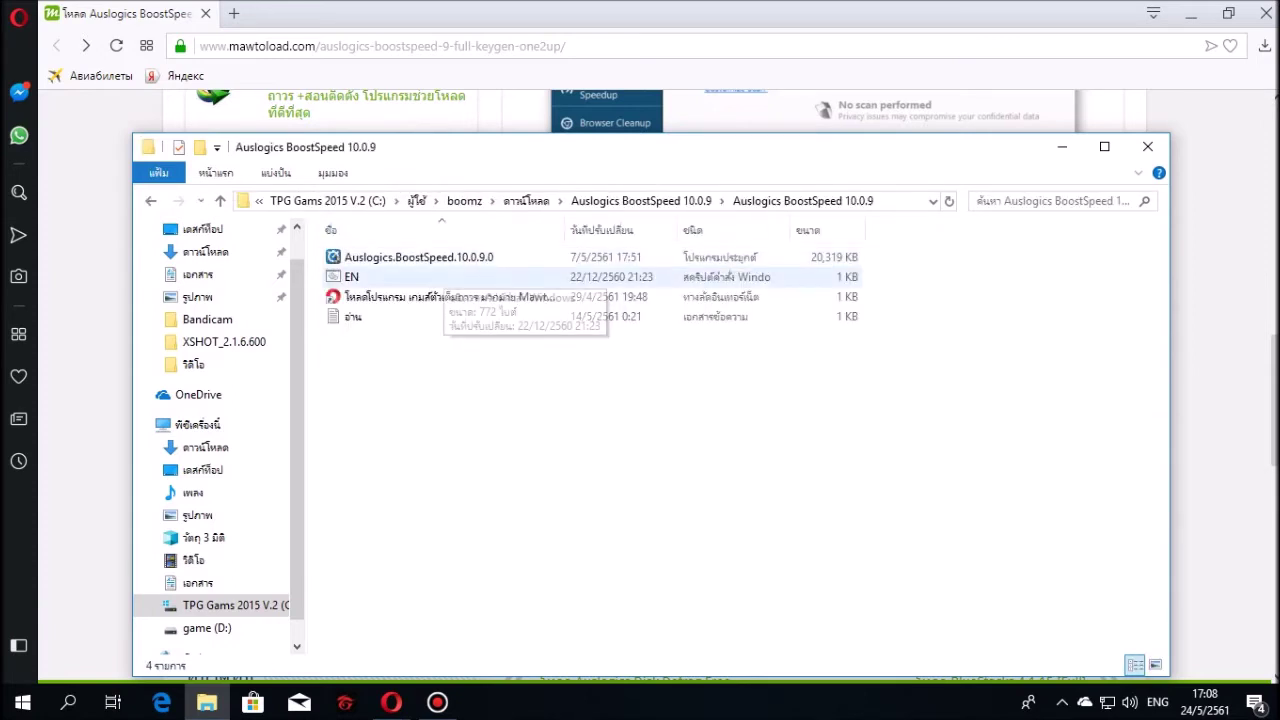
Step: Open the อ่าน text file, read its installation instruction and close it
click(413, 316)
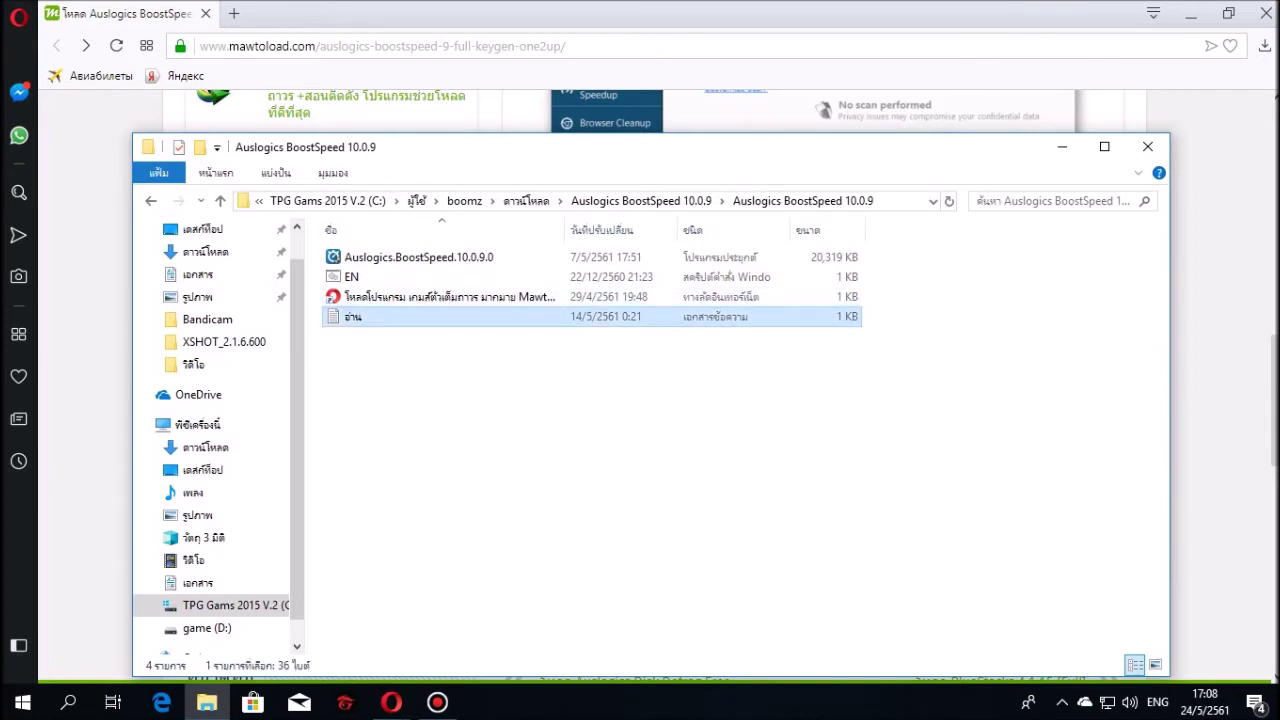
key(Return)
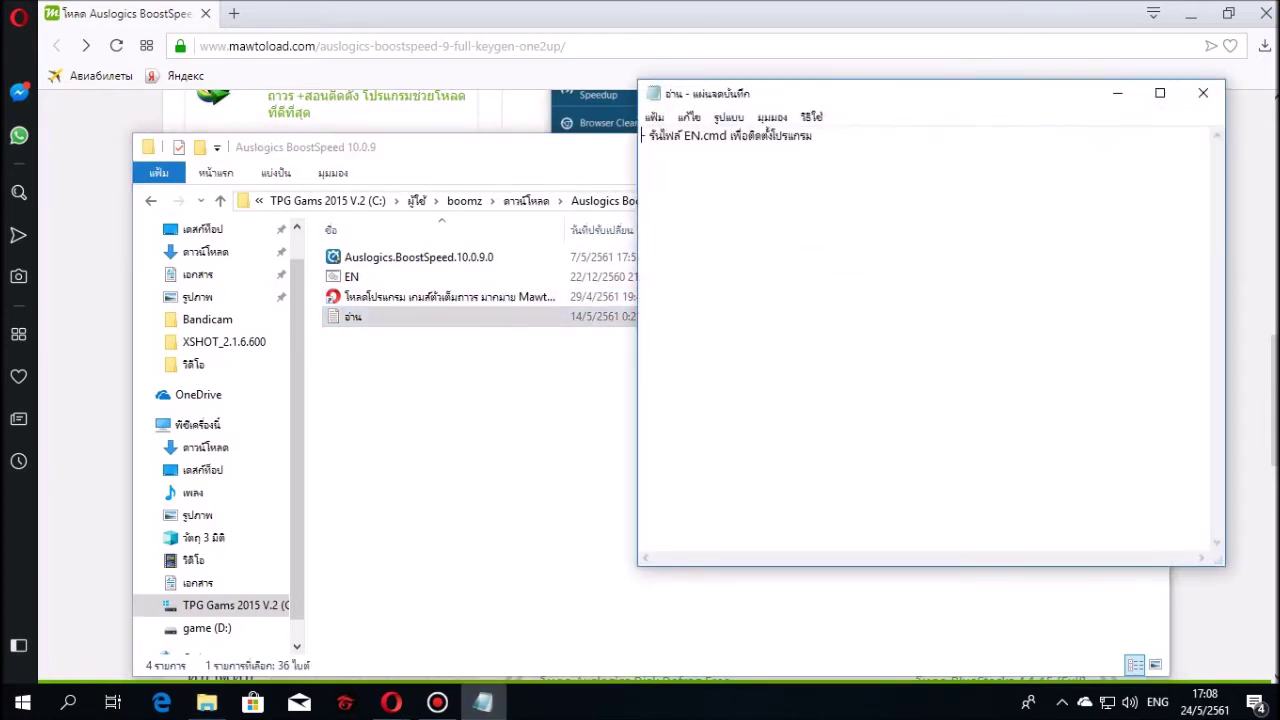
drag(812, 135, 642, 135)
drag(812, 135, 642, 135)
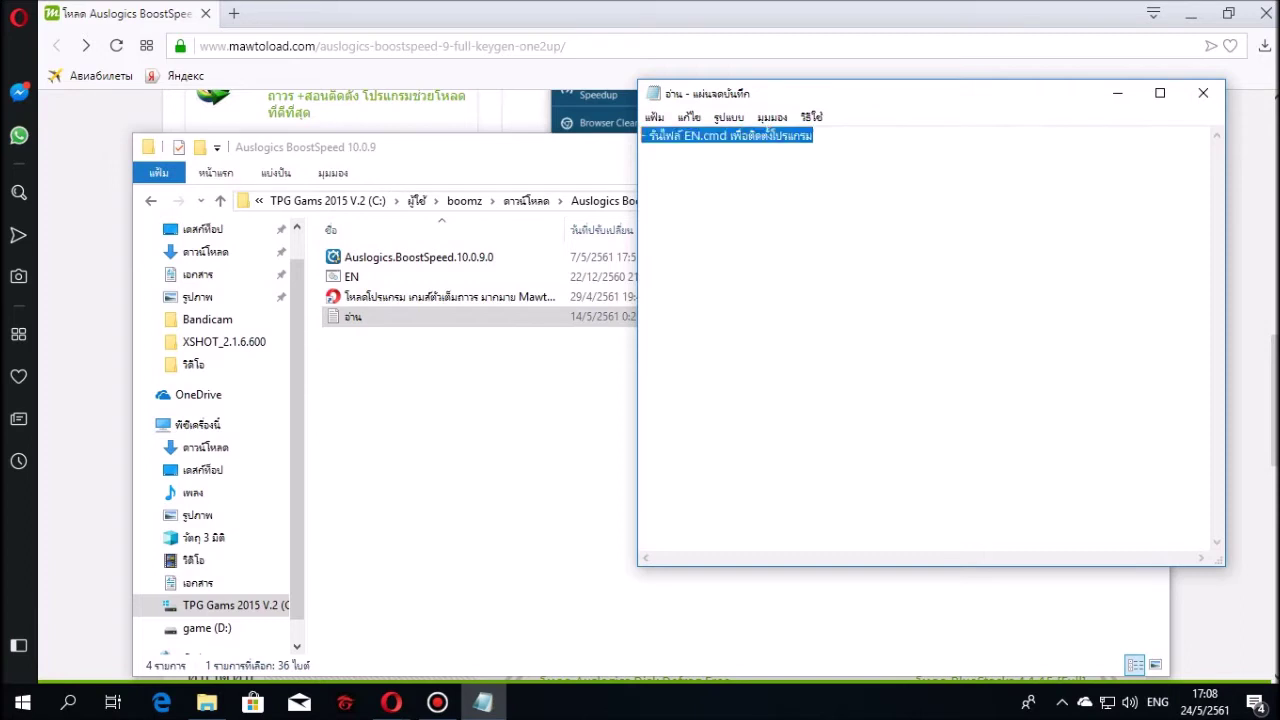
click(812, 135)
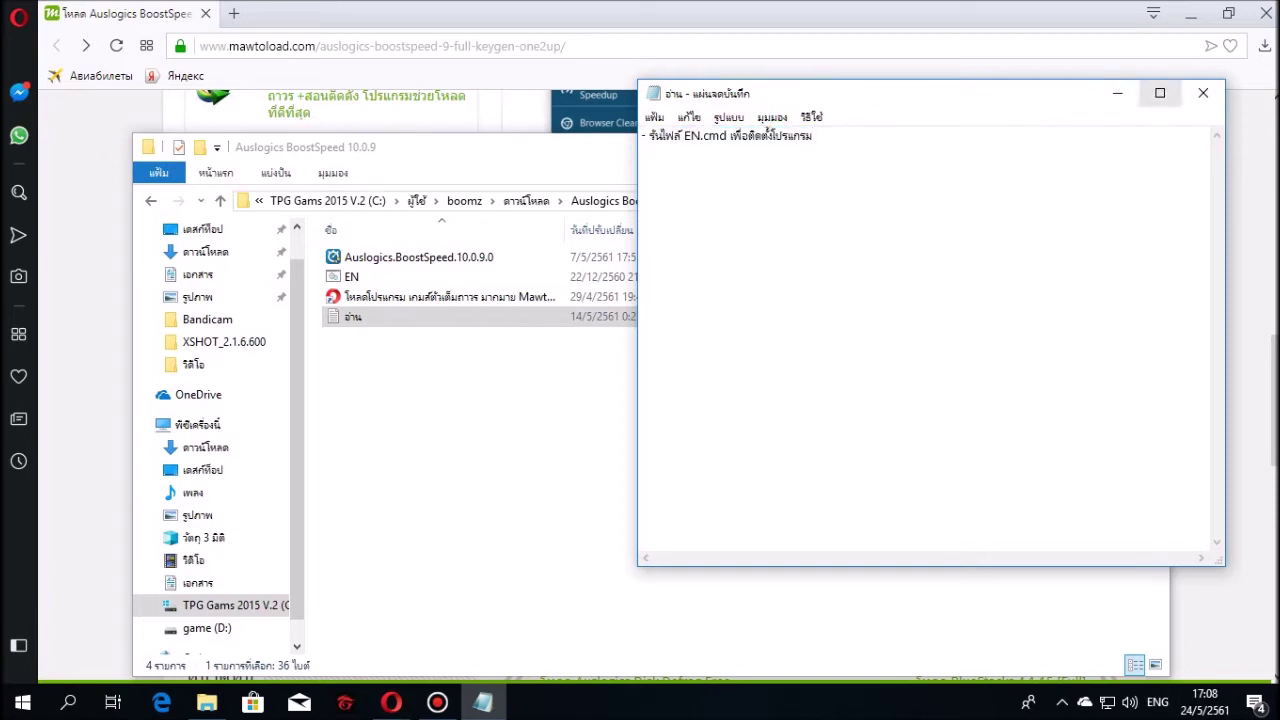
click(1203, 93)
click(351, 277)
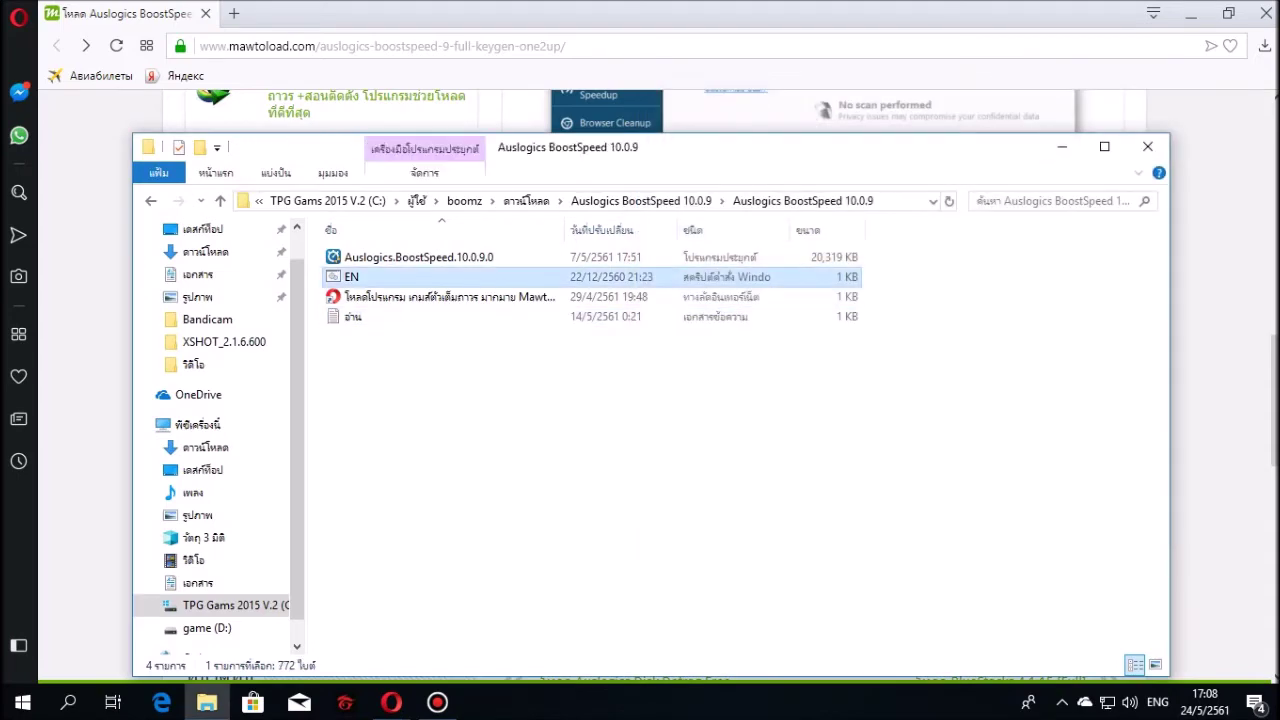
double_click(352, 276)
click(418, 257)
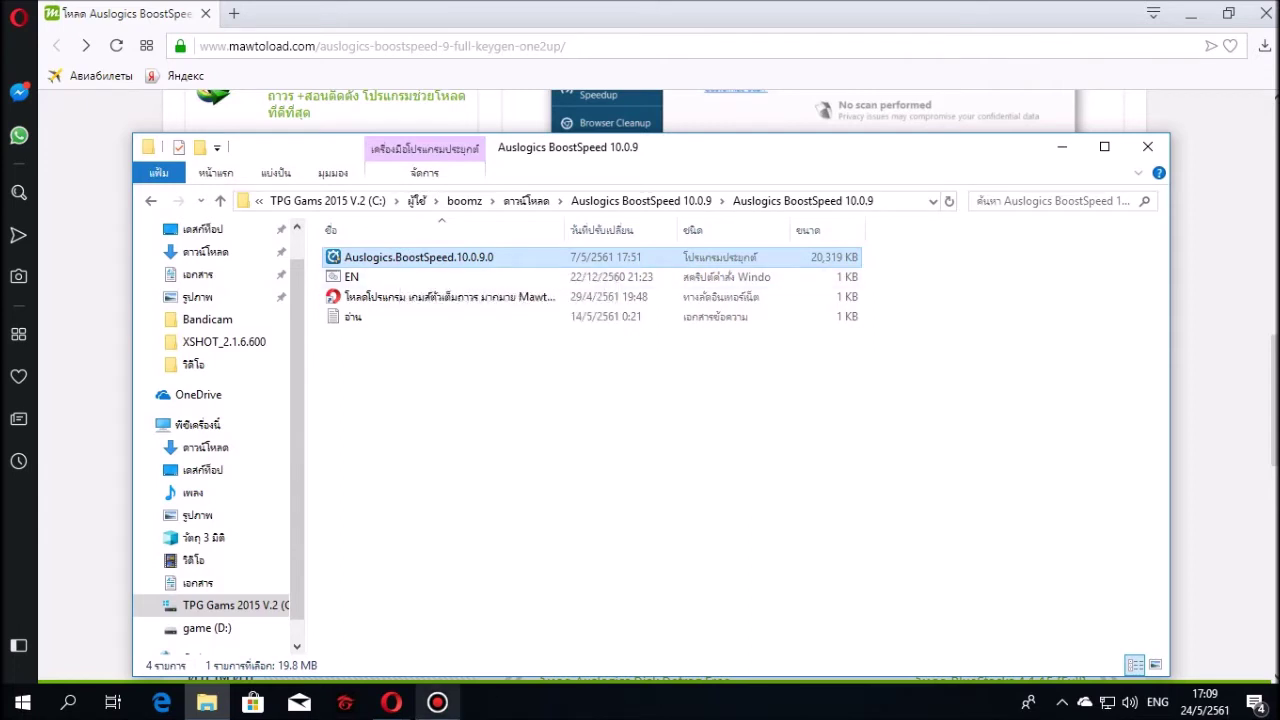
click(351, 277)
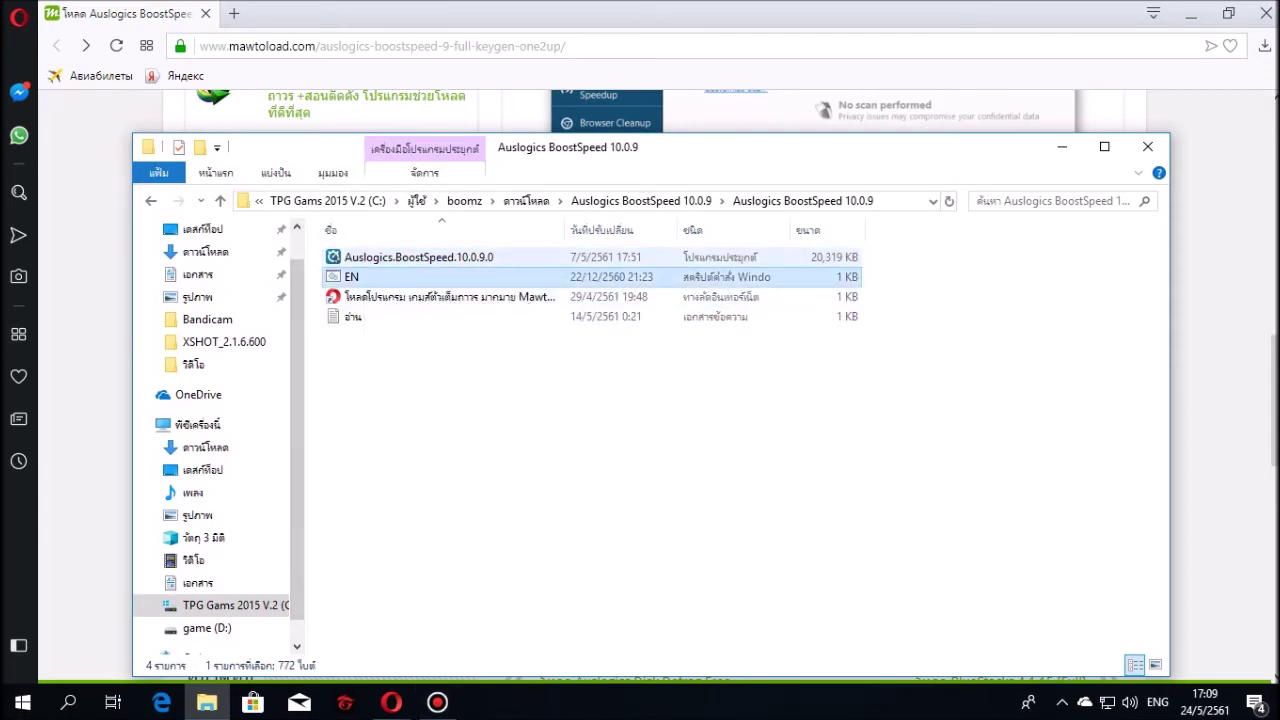
Step: Launch the Auslogics.BoostSpeed.10.0.9.0 installer and accept English as the setup language
click(418, 257)
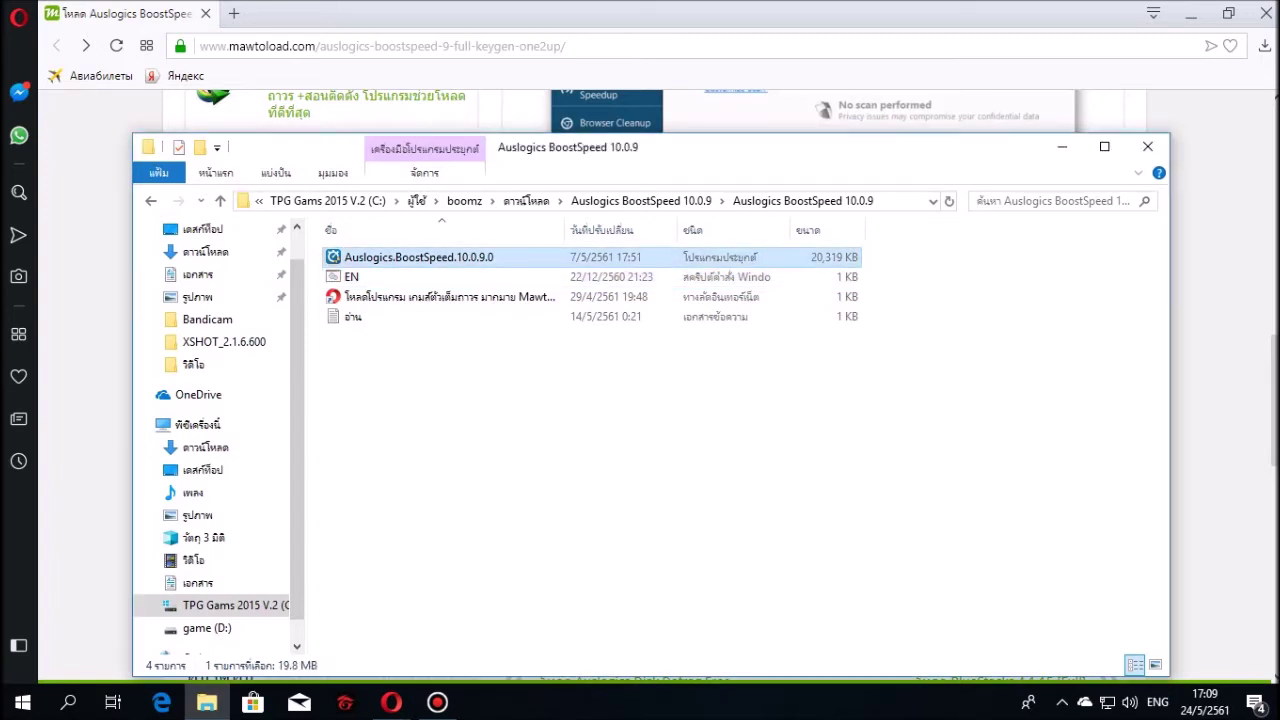
click(664, 356)
key(Up)
key(Return)
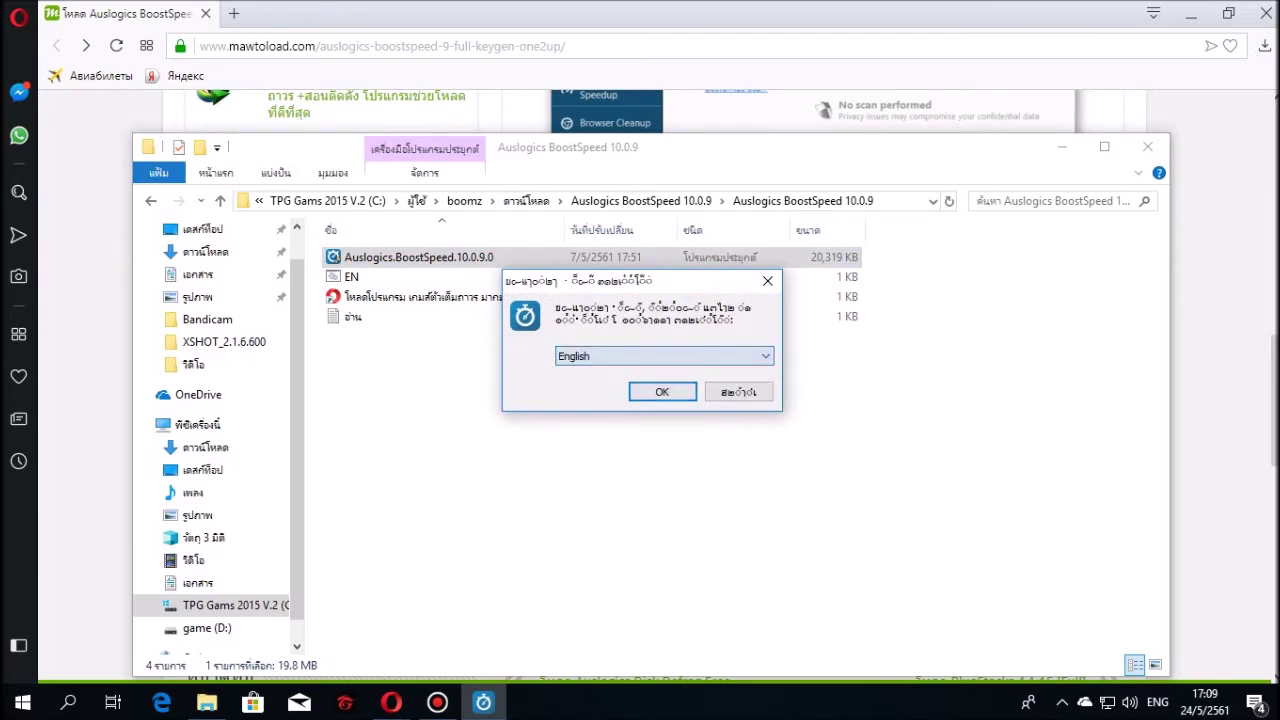
key(Return)
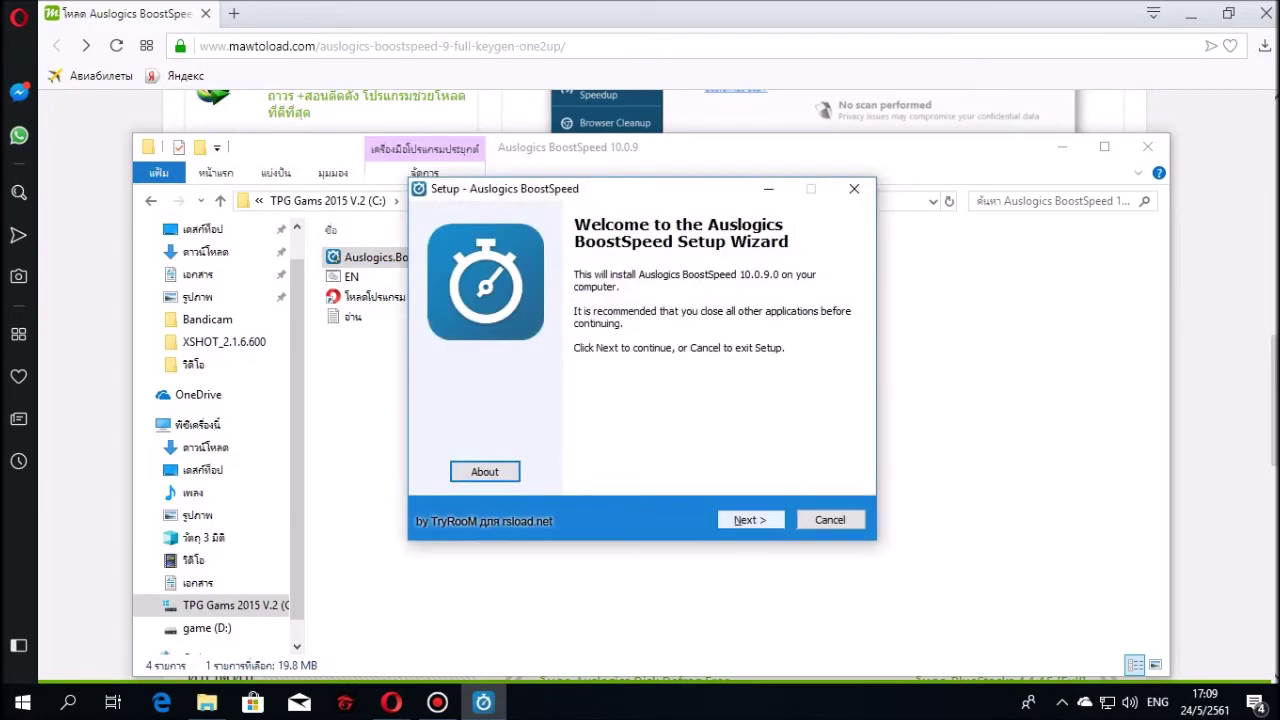
Step: Proceed past the setup welcome page and choose the regular version with ENG as the program language
key(Return)
key(Return)
key(Return)
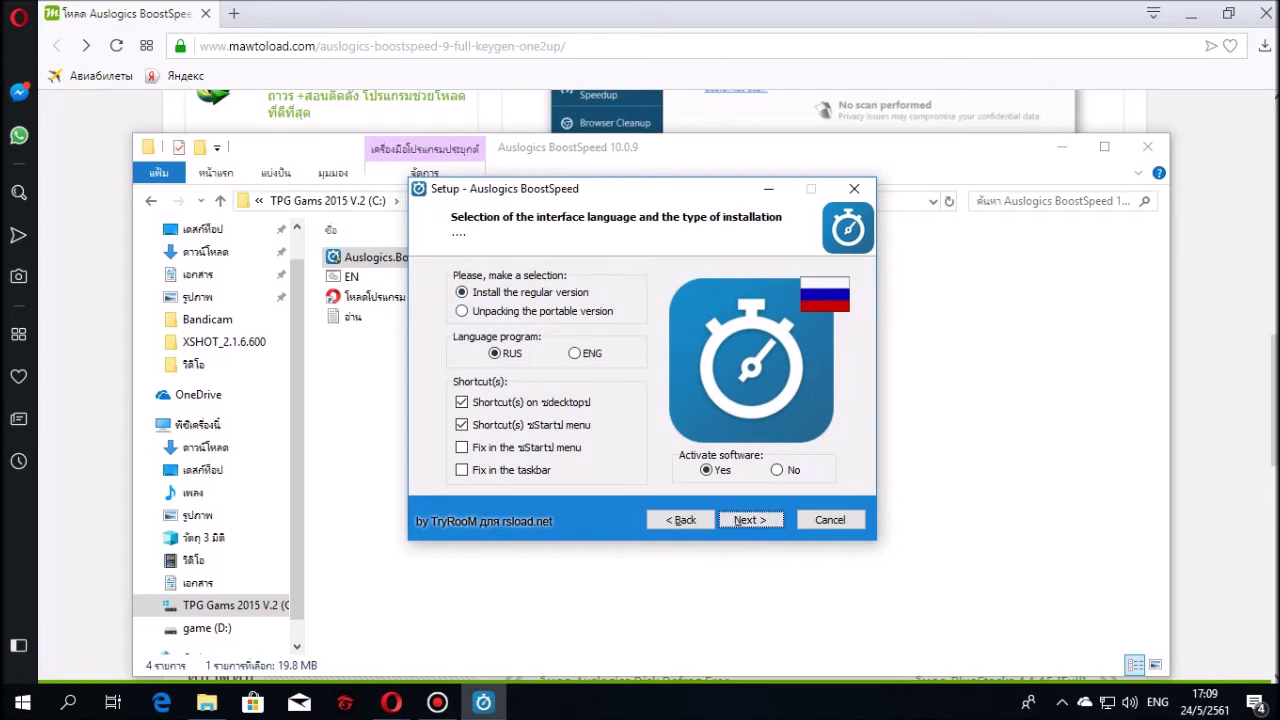
click(462, 311)
click(462, 292)
click(574, 353)
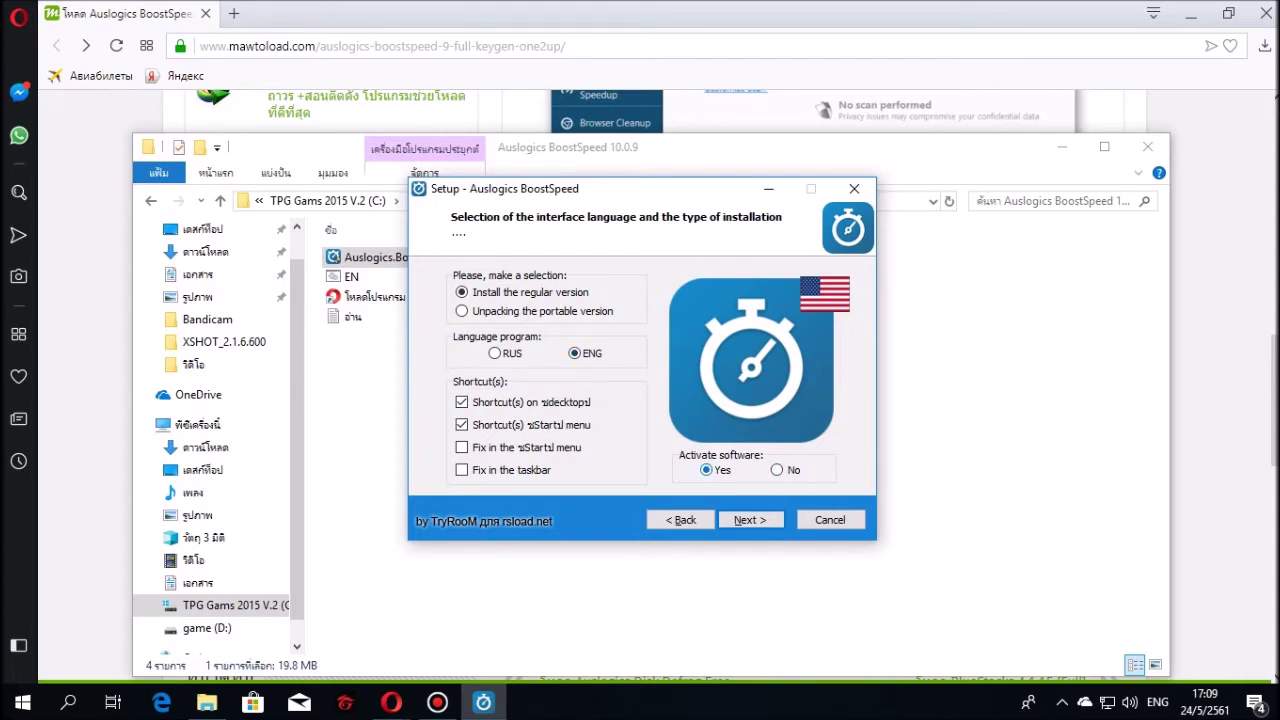
click(750, 520)
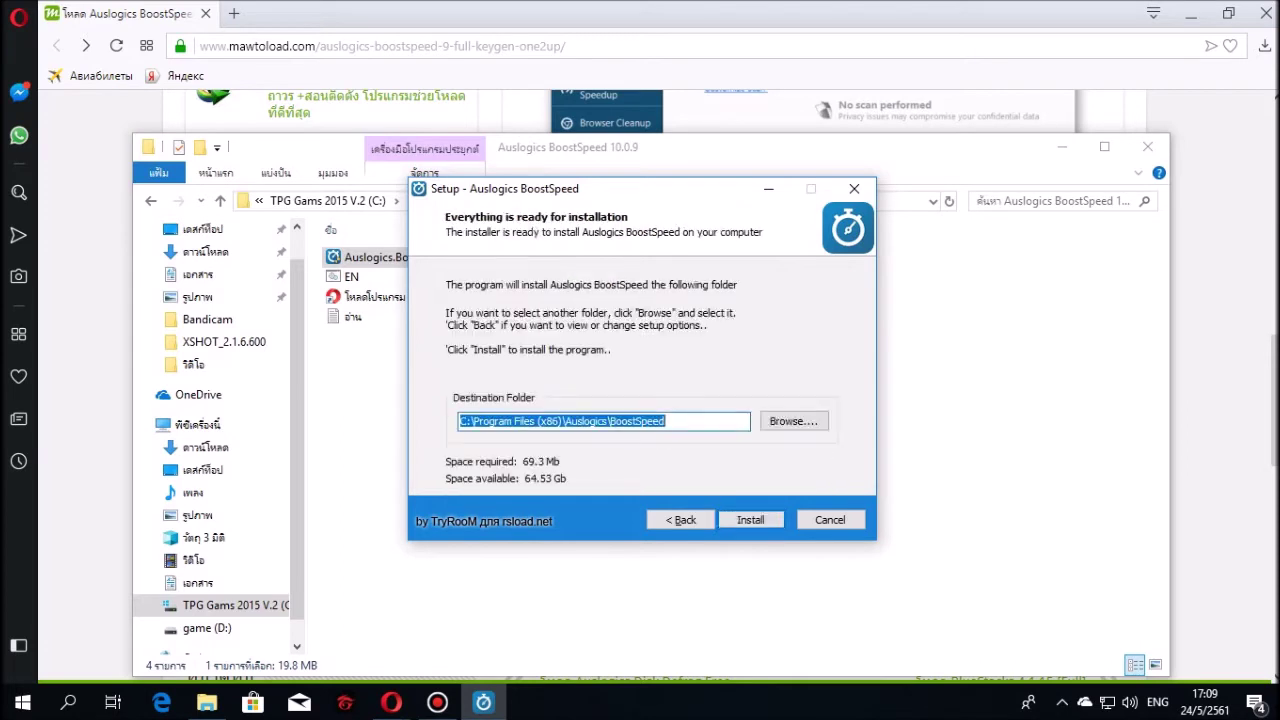
Step: Install the program to C:\Program Files (x86)\Auslogics\BoostSpeed and answer the final prompt about running it
click(793, 421)
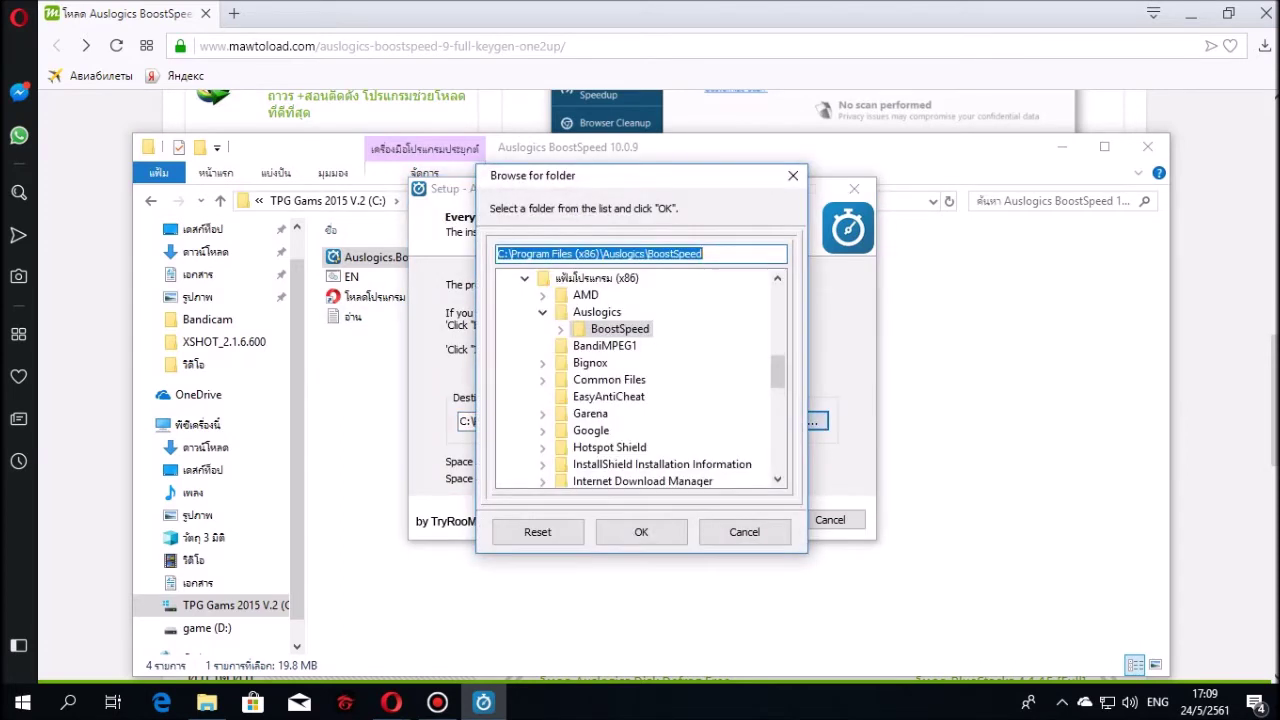
scroll(640, 380, down, 6)
scroll(640, 380, up, 5)
scroll(640, 380, up, 3)
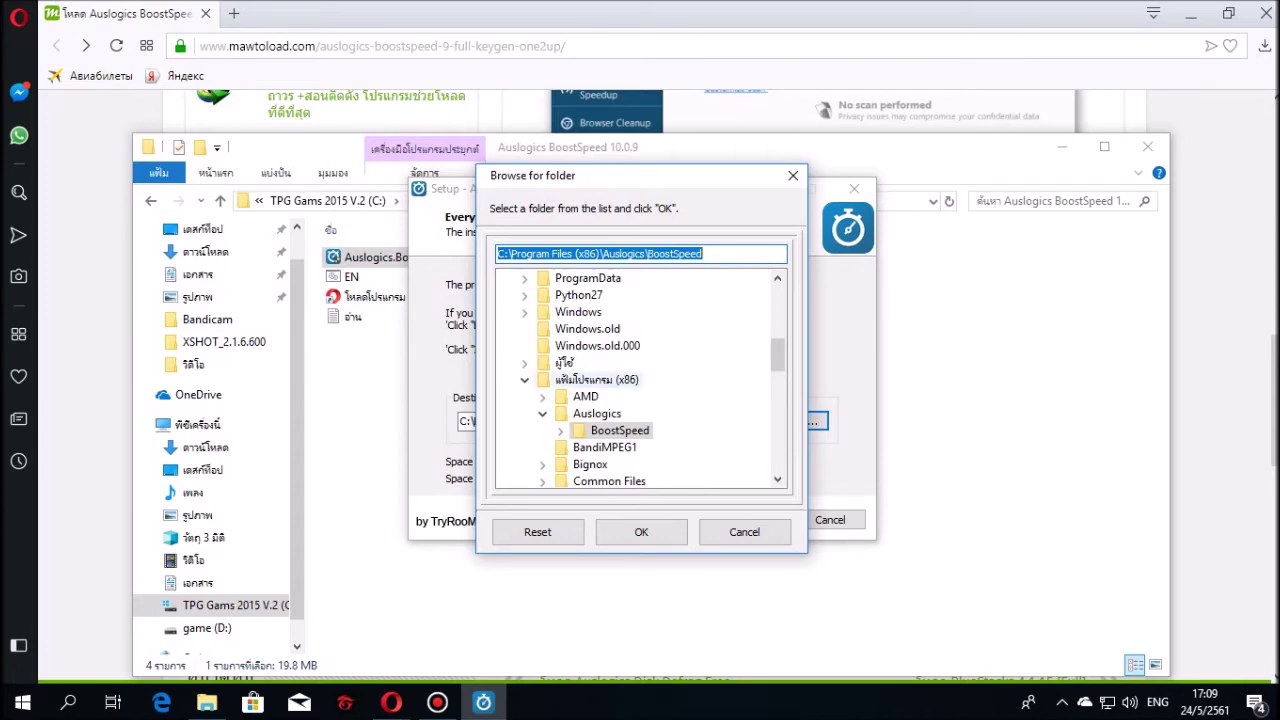
click(596, 380)
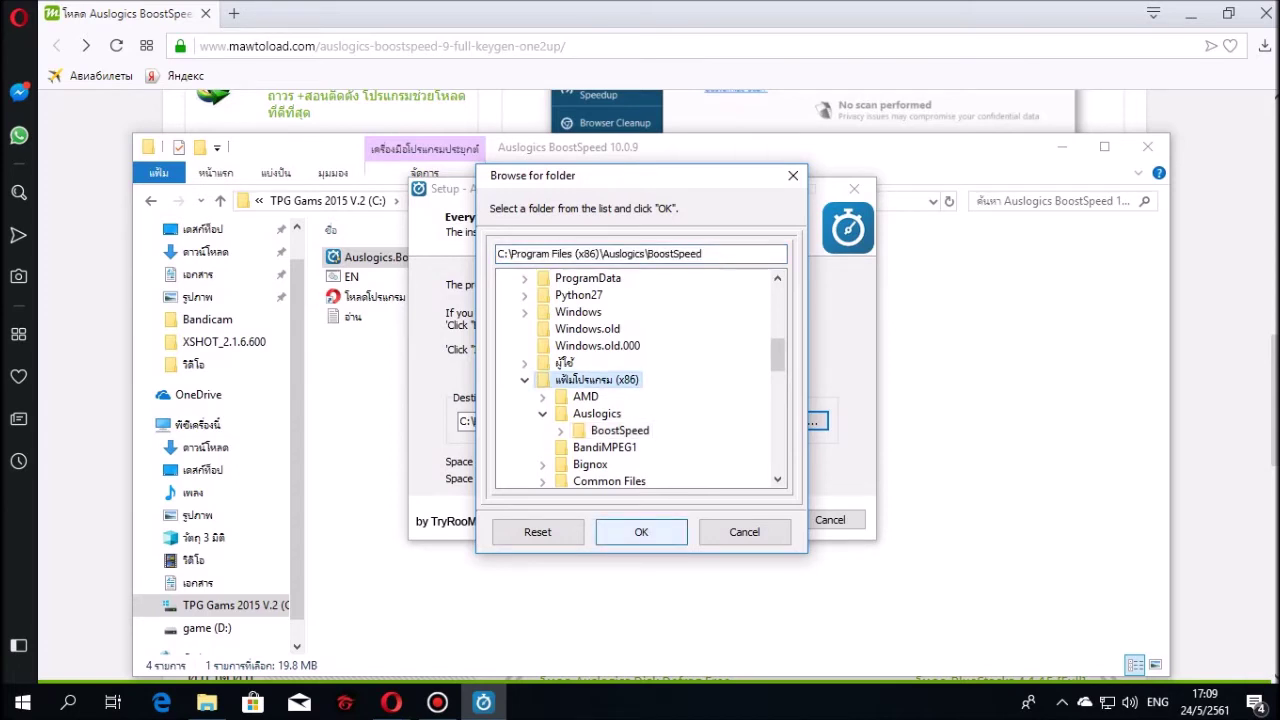
click(641, 531)
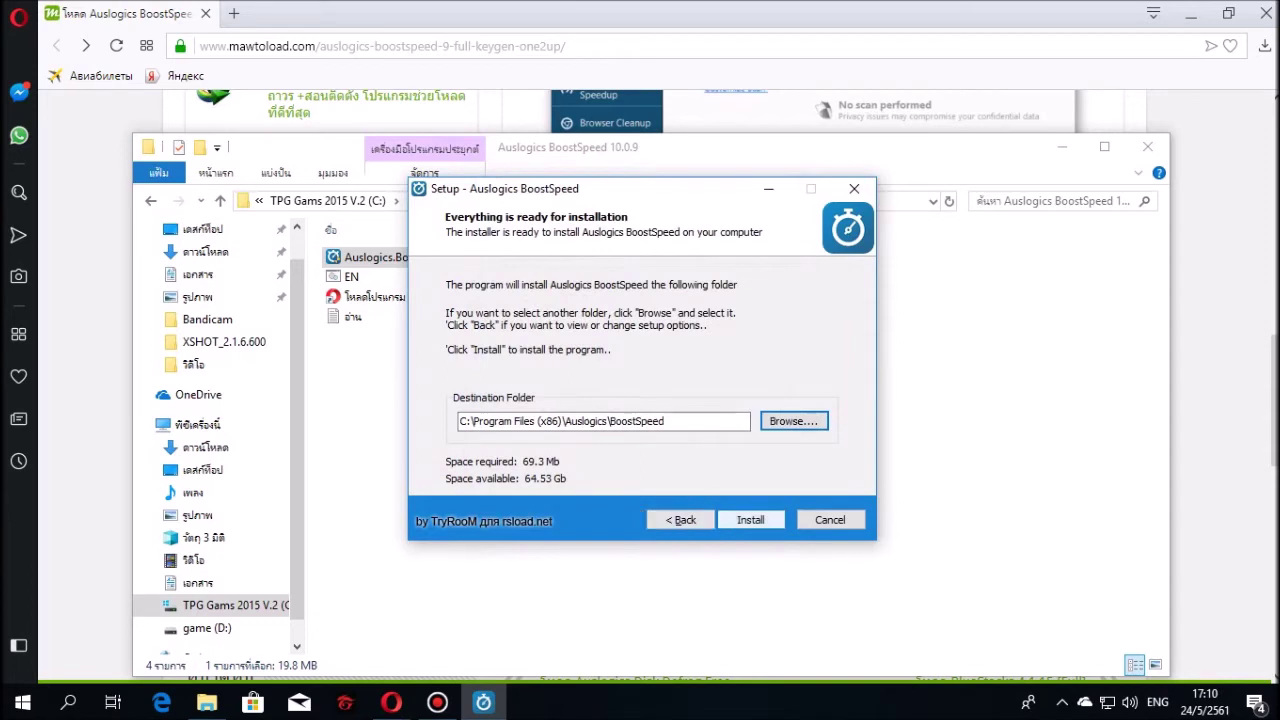
click(750, 520)
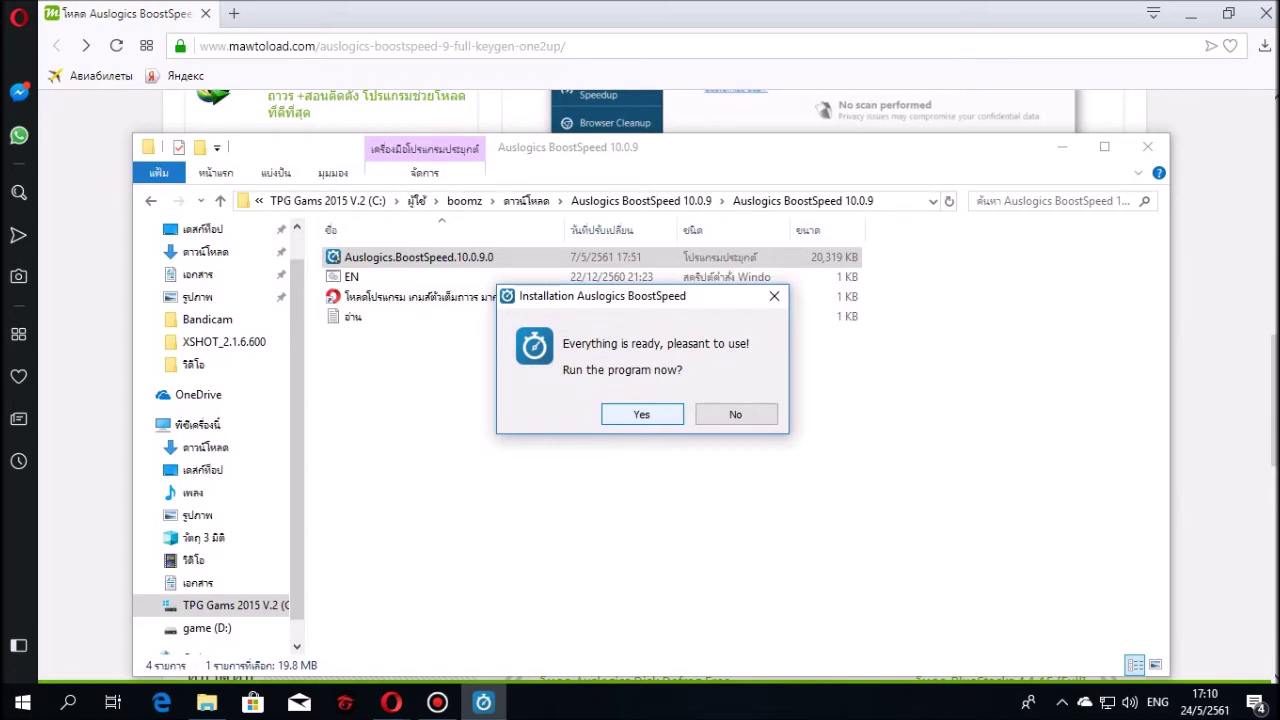
key(Return)
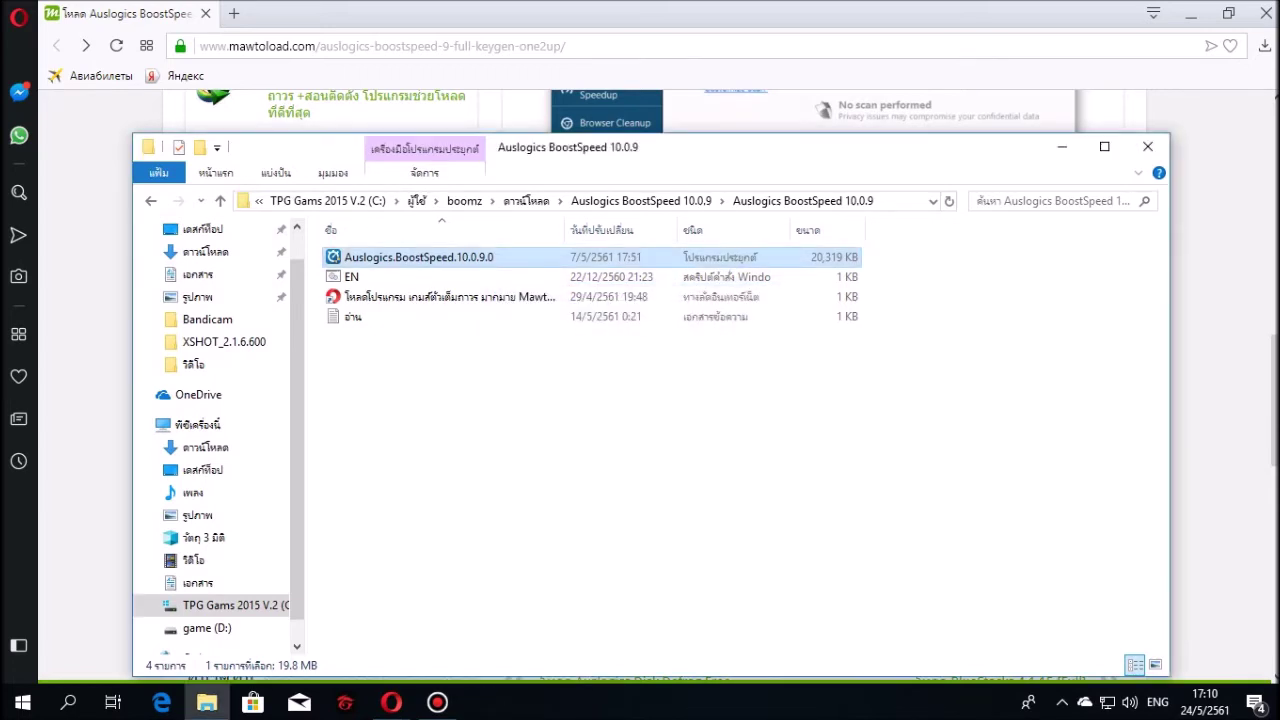
Step: Reread the installation instruction in the อ่าน text file, locate the EN script it mentions, and close the text file
drag(975, 398, 985, 305)
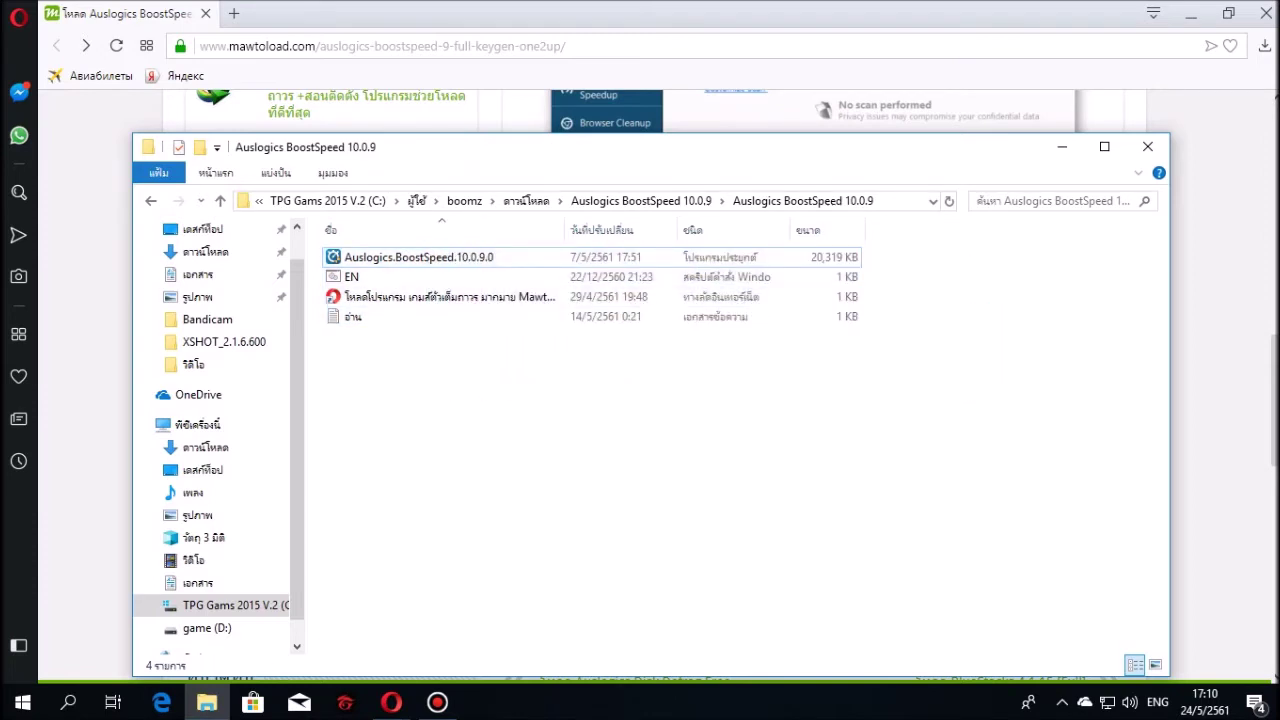
click(356, 276)
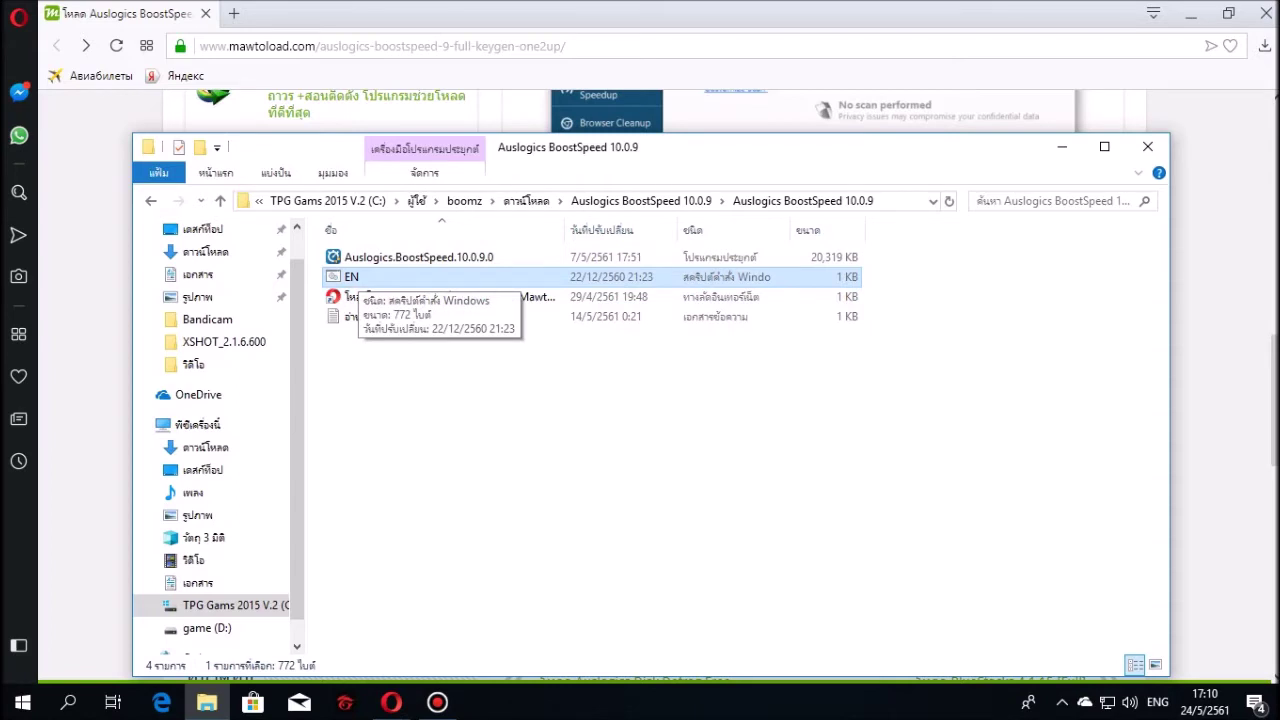
double_click(352, 316)
key(ctrl+a)
key(Right)
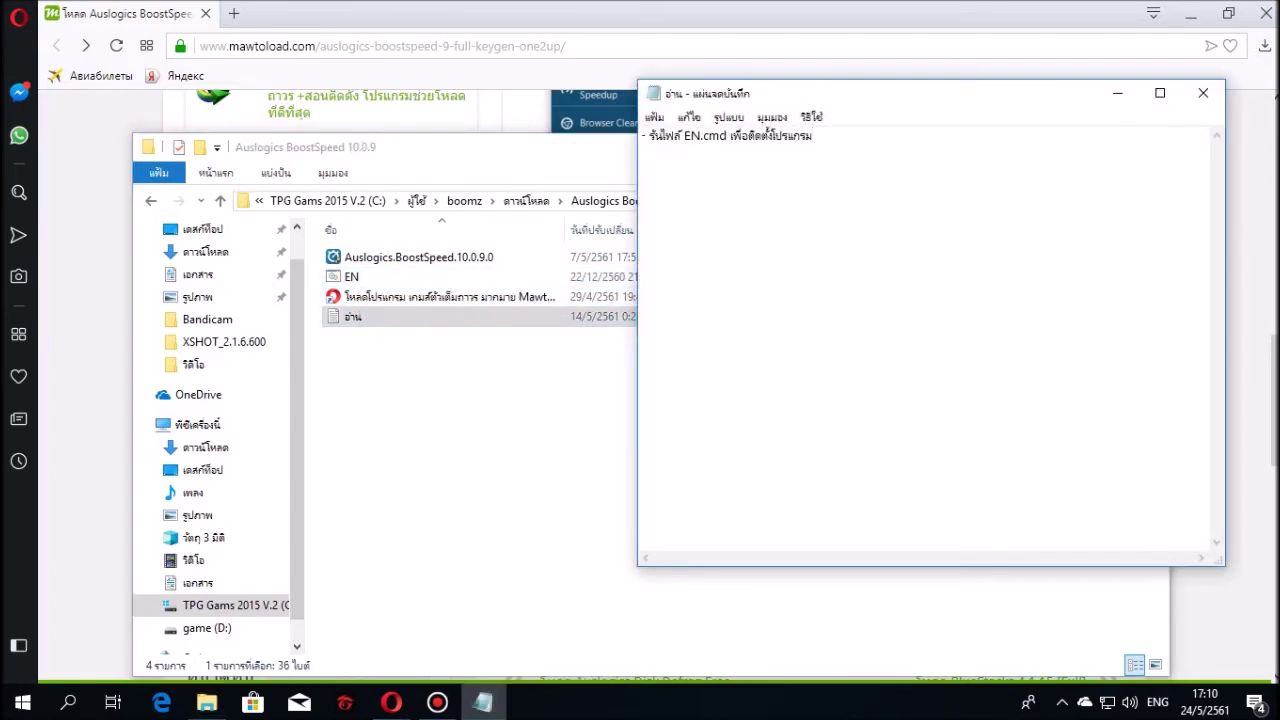
click(351, 276)
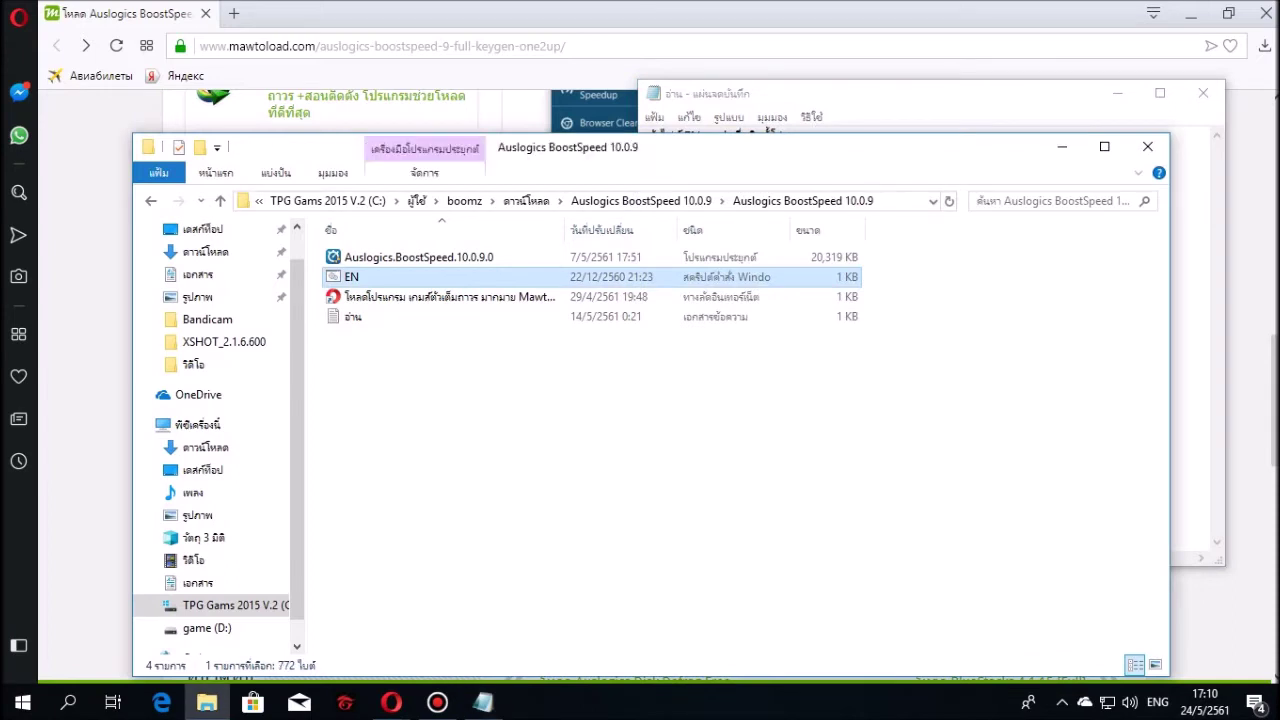
click(483, 702)
click(1203, 93)
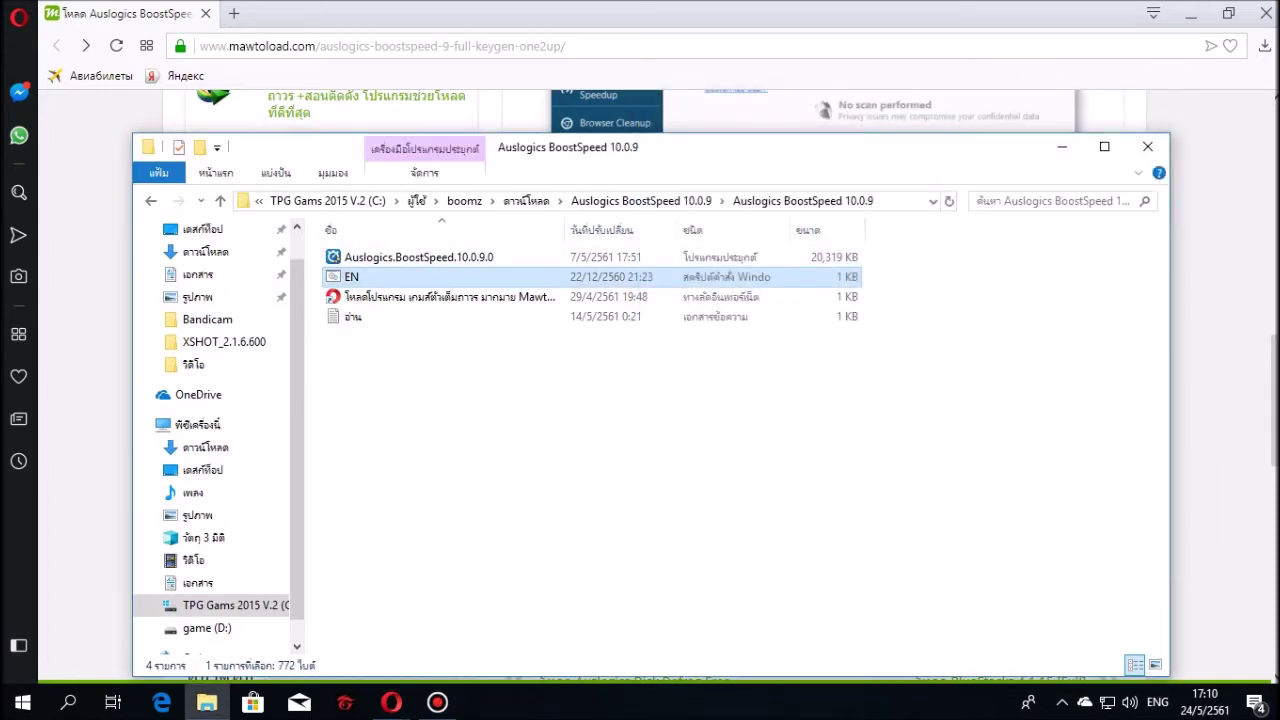
drag(898, 255, 824, 270)
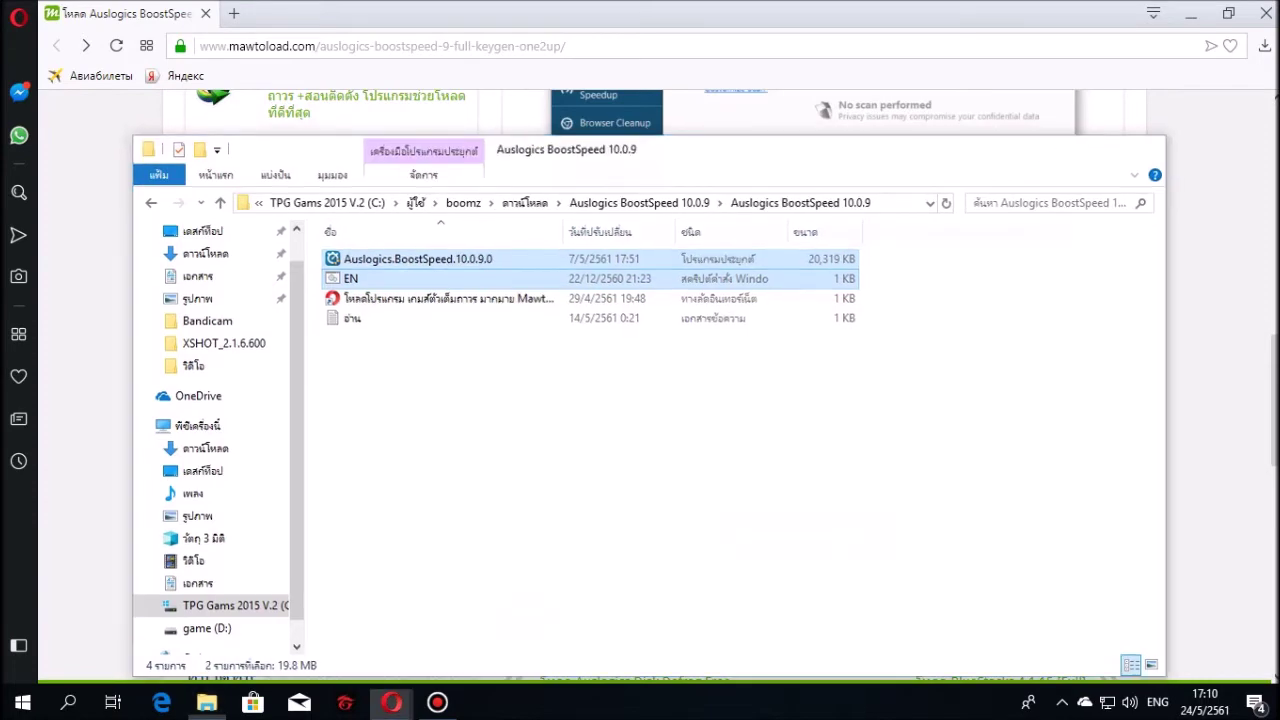
Step: Minimize the folder and browser windows and start Auslogics BoostSpeed from the desktop
click(1062, 147)
click(1190, 14)
click(1221, 18)
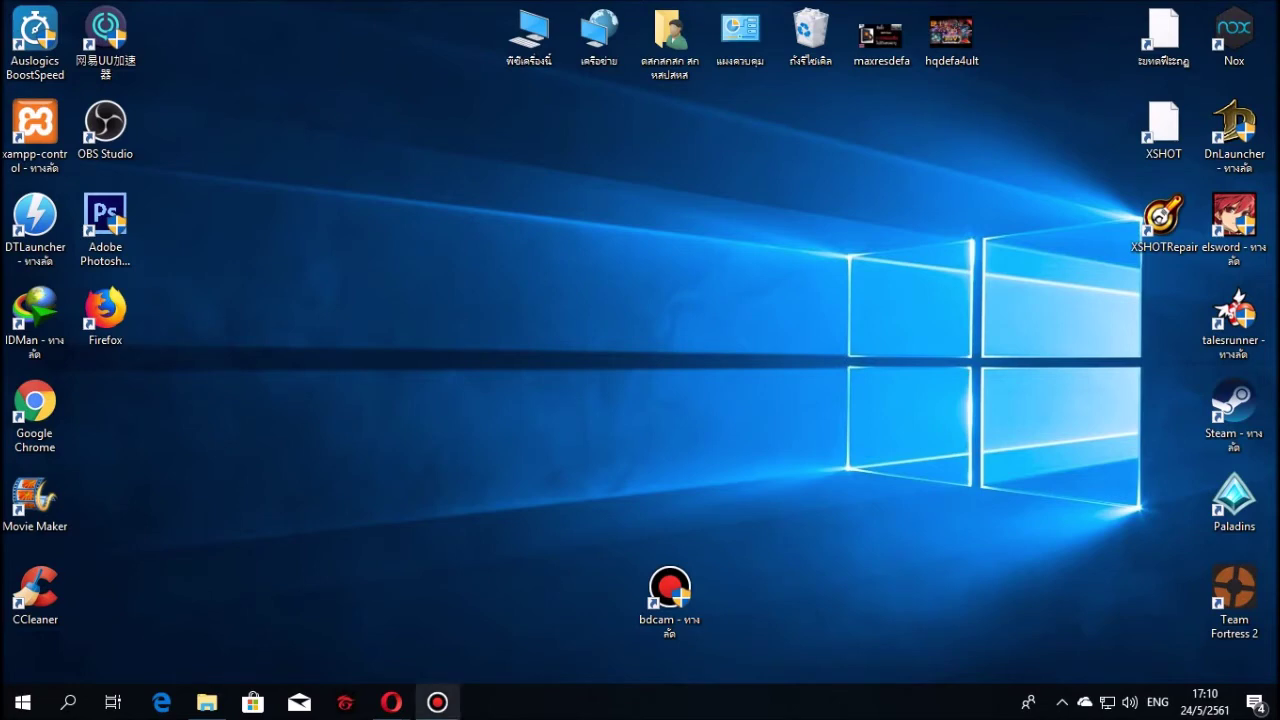
click(35, 40)
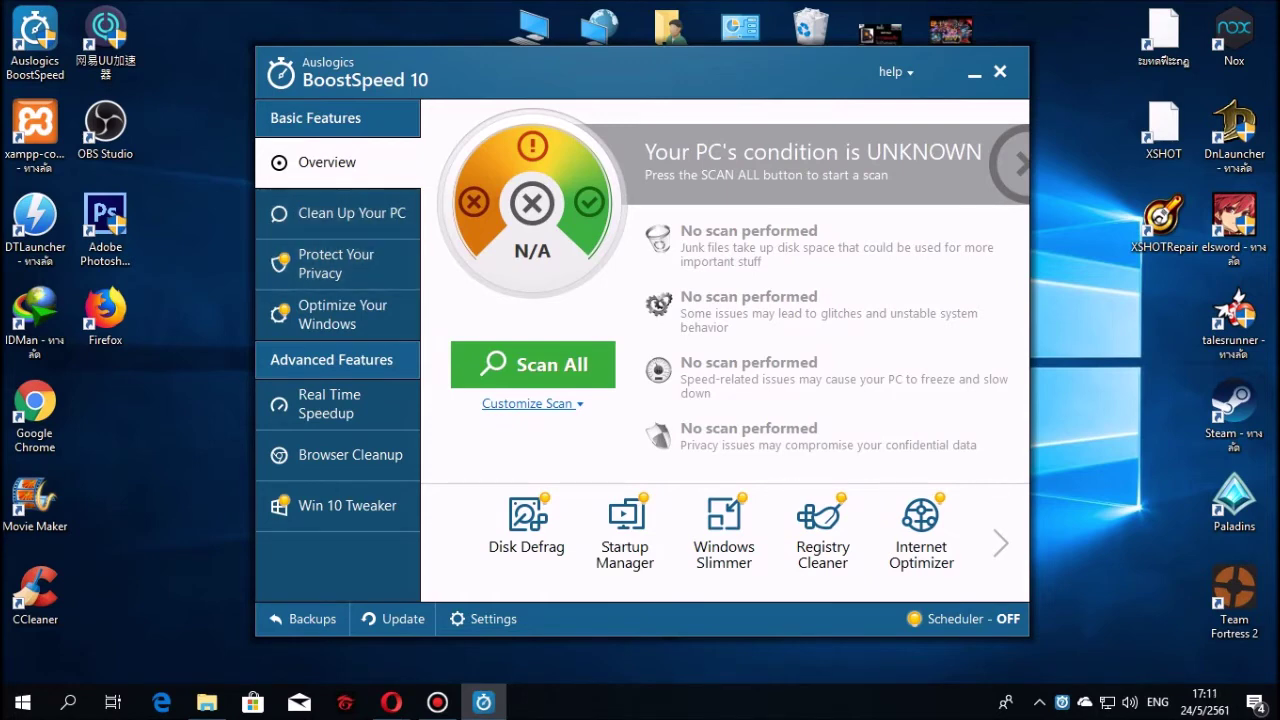
Step: View the help options and the Customize Scan options on the Overview page, closing each again
click(895, 71)
key(Escape)
click(562, 408)
key(Escape)
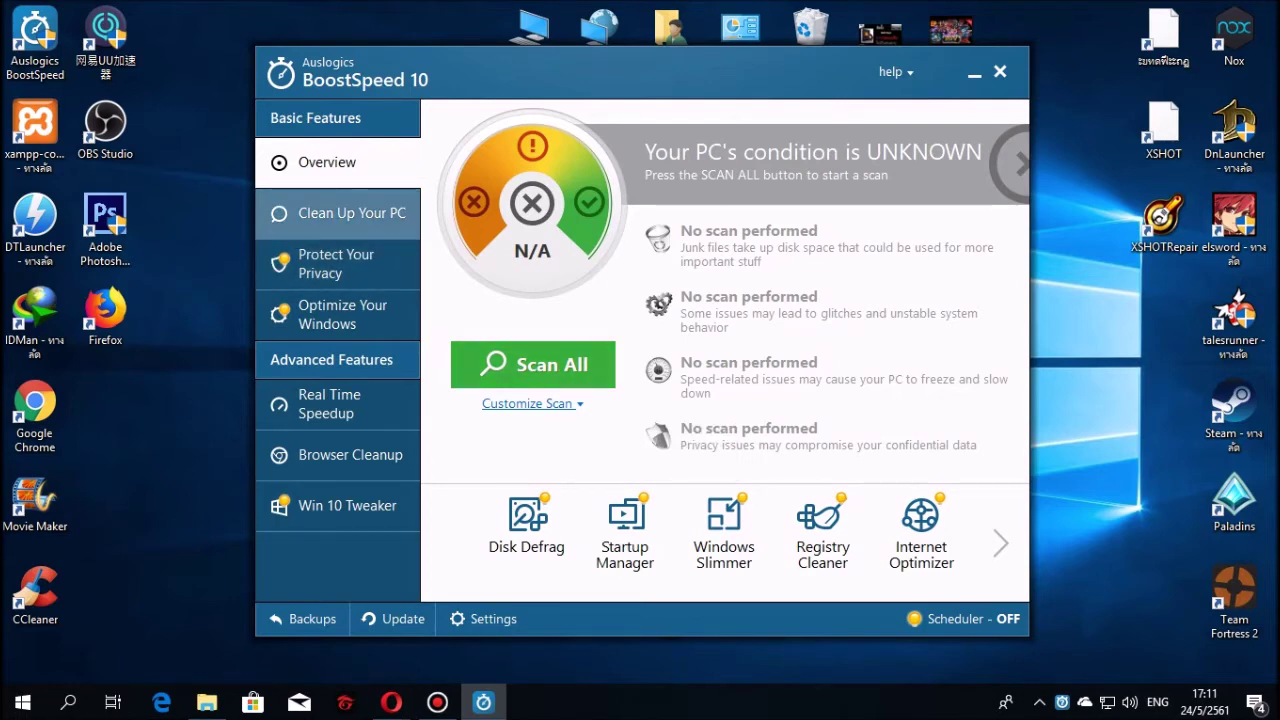
Step: Look through the Clean Up Your PC, Protect Your Privacy, Optimize Your Windows and Real Time Speedup pages
click(345, 213)
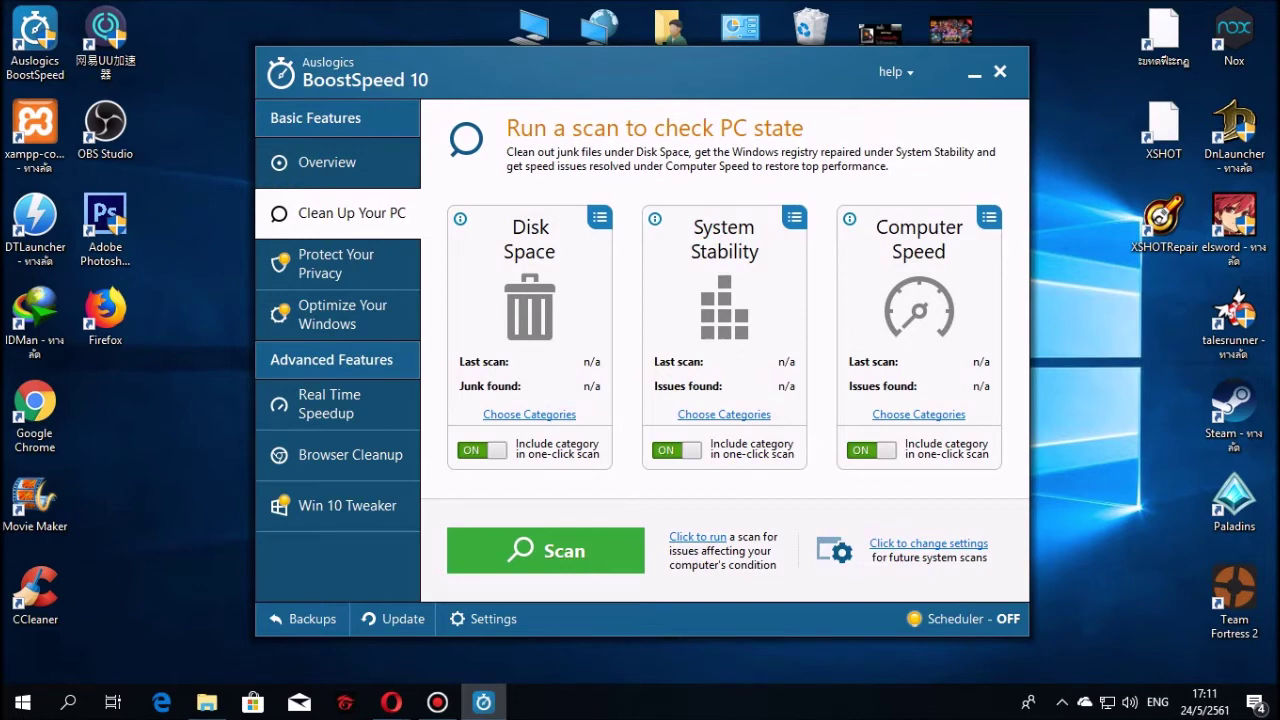
click(337, 264)
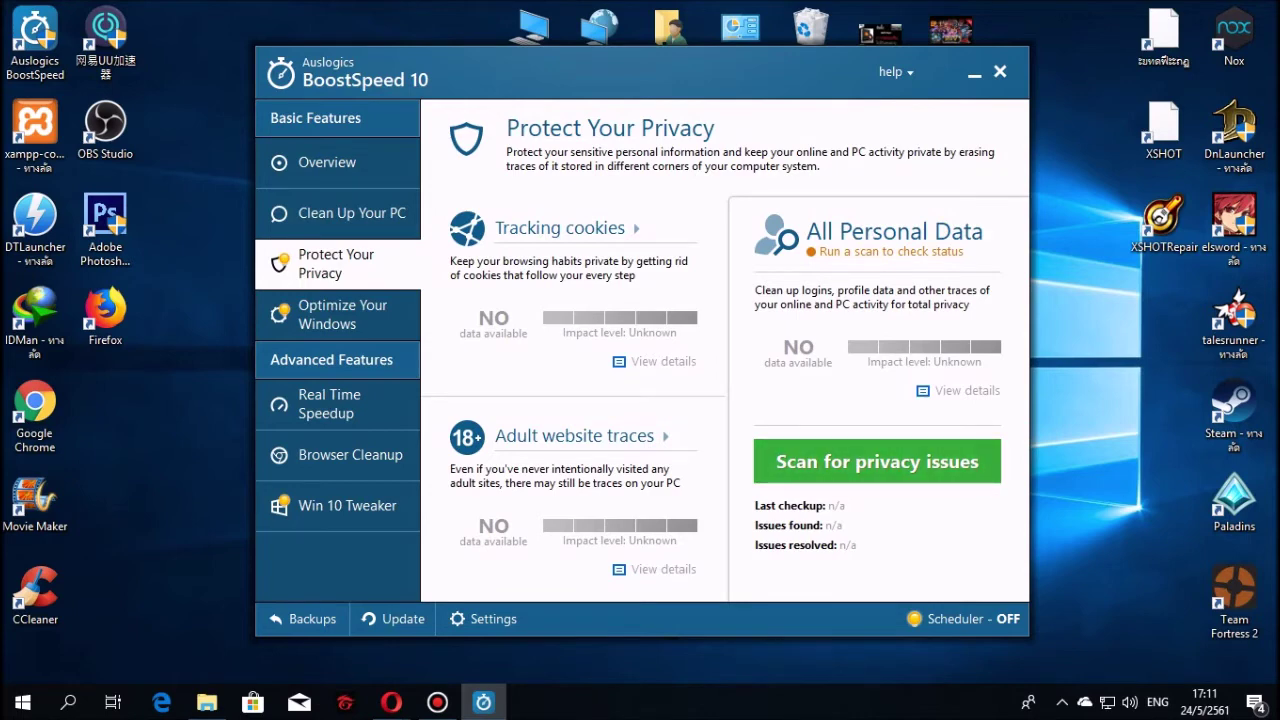
click(338, 314)
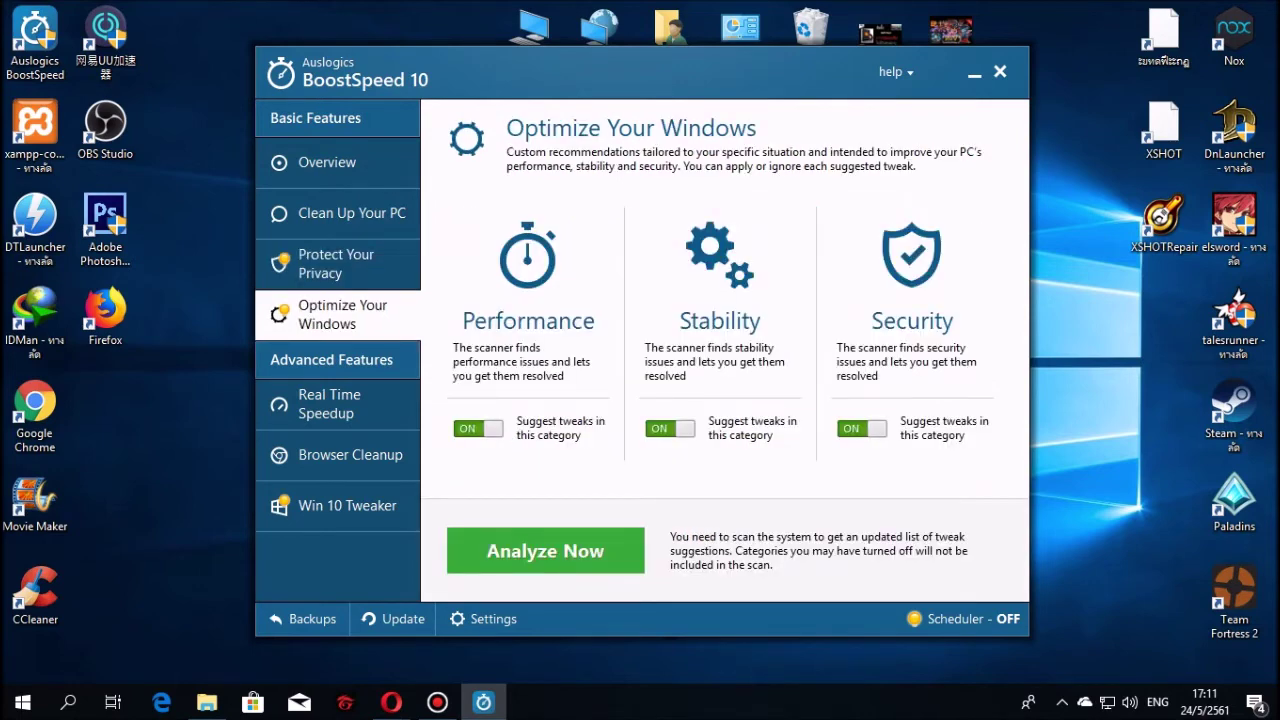
click(338, 404)
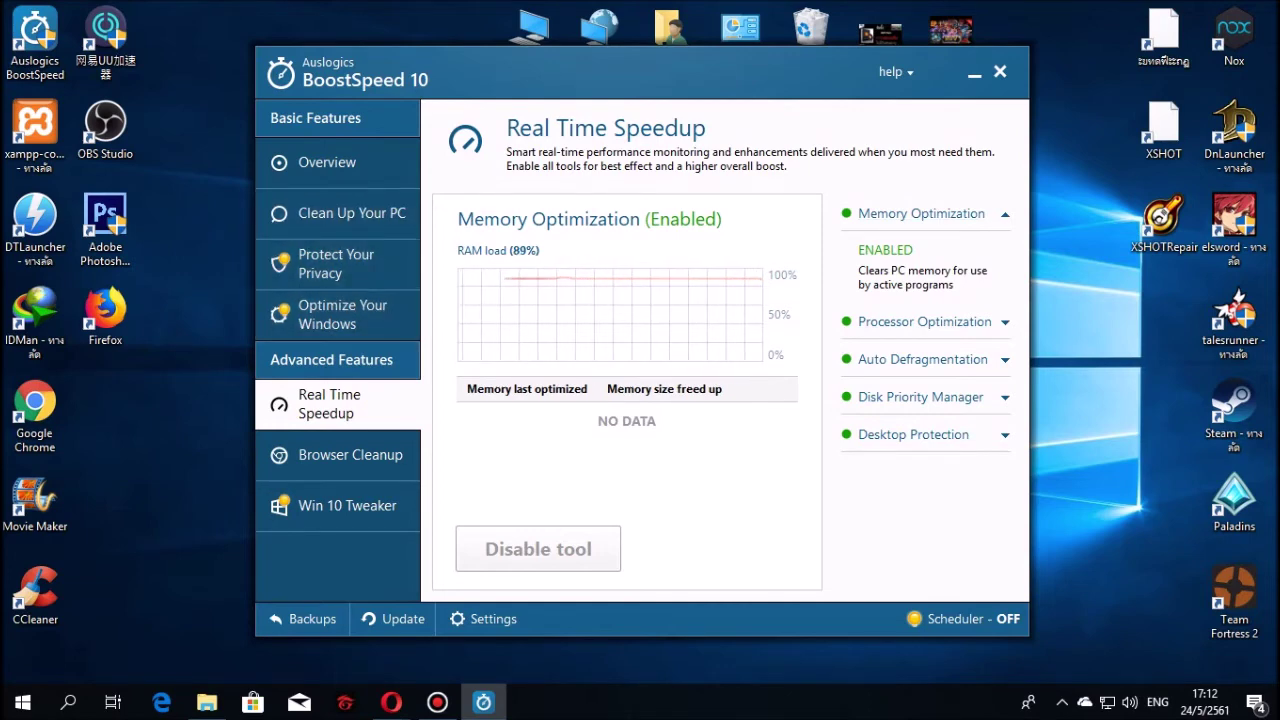
Step: Open Browser Cleanup, look over Google Chrome's toolbars and add-ons, and delete the Web Search by Coolrom toolbar
click(340, 455)
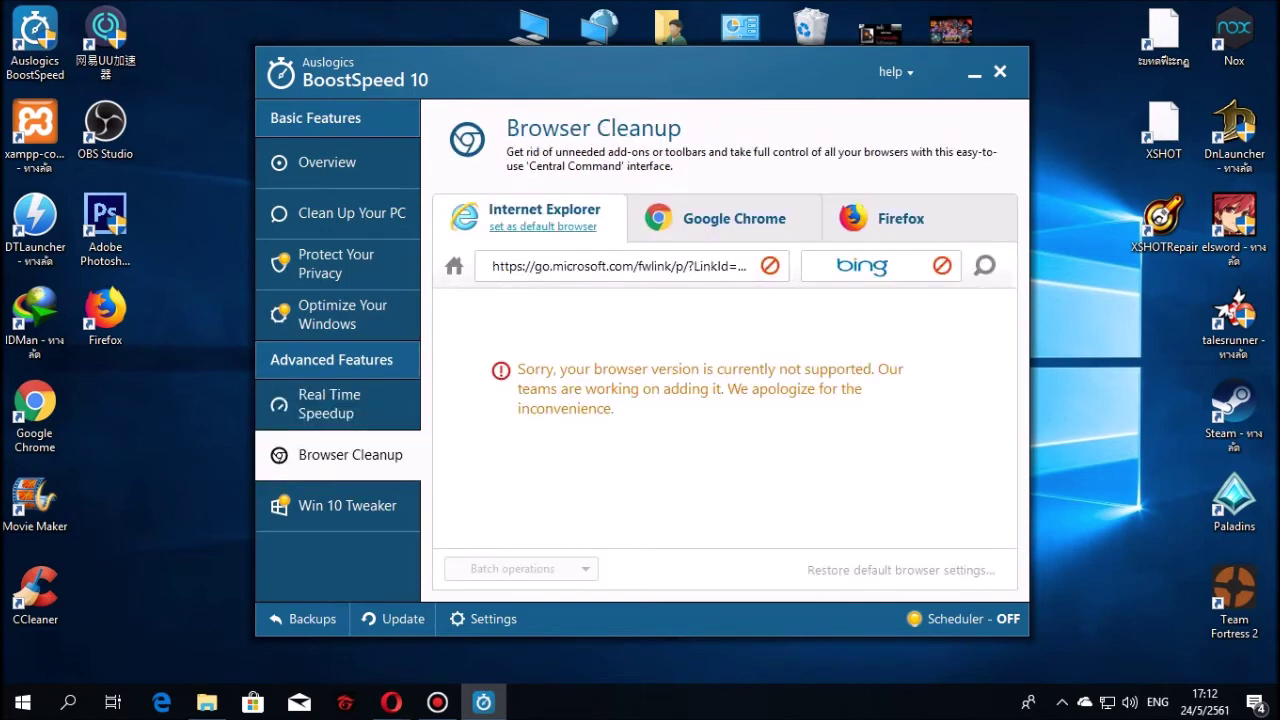
click(724, 218)
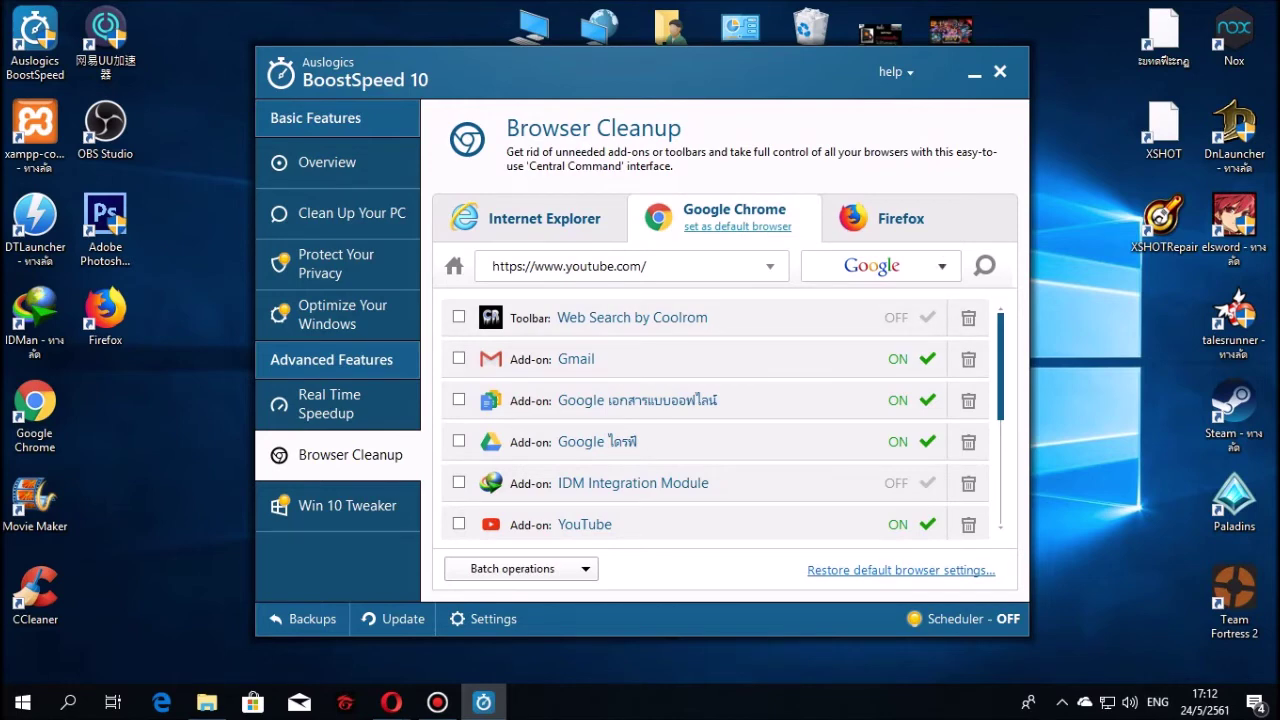
click(880, 266)
click(770, 266)
click(770, 266)
click(770, 266)
scroll(715, 418, down, 3)
scroll(715, 420, up, 3)
click(968, 317)
click(731, 379)
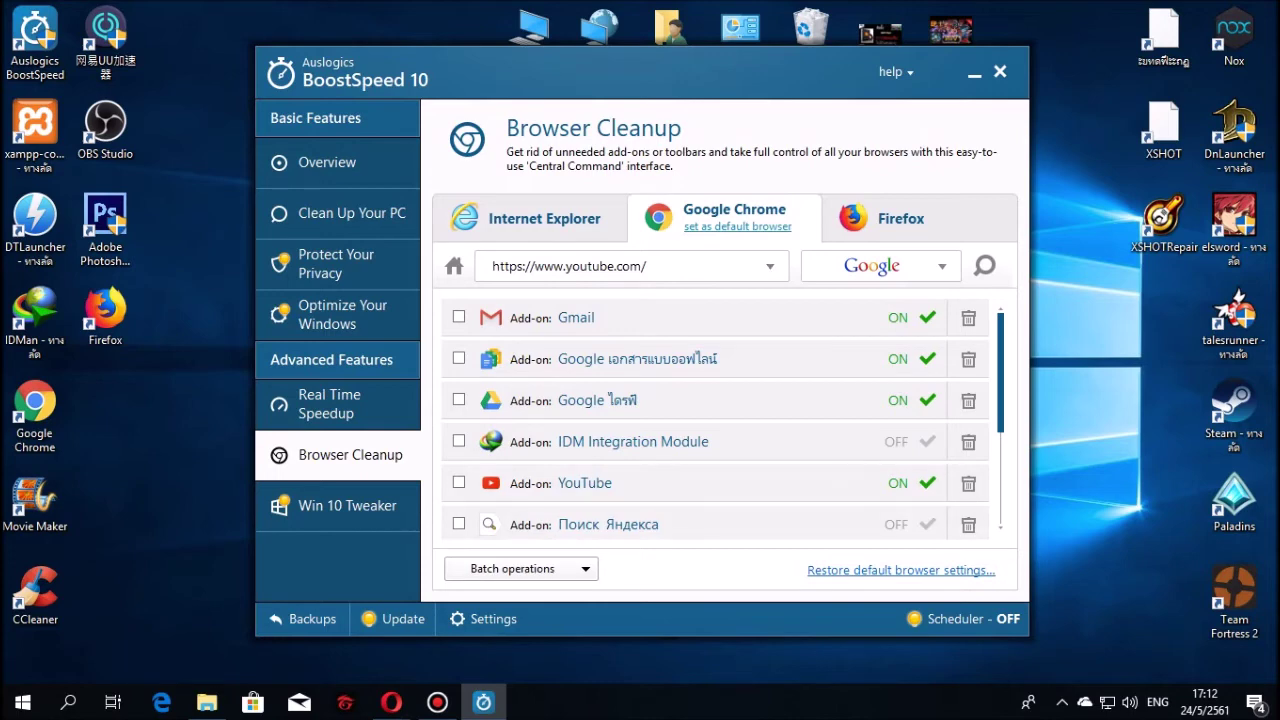
Step: Delete the Gmail add-on from Google Chrome and confirm its deletion
click(520, 568)
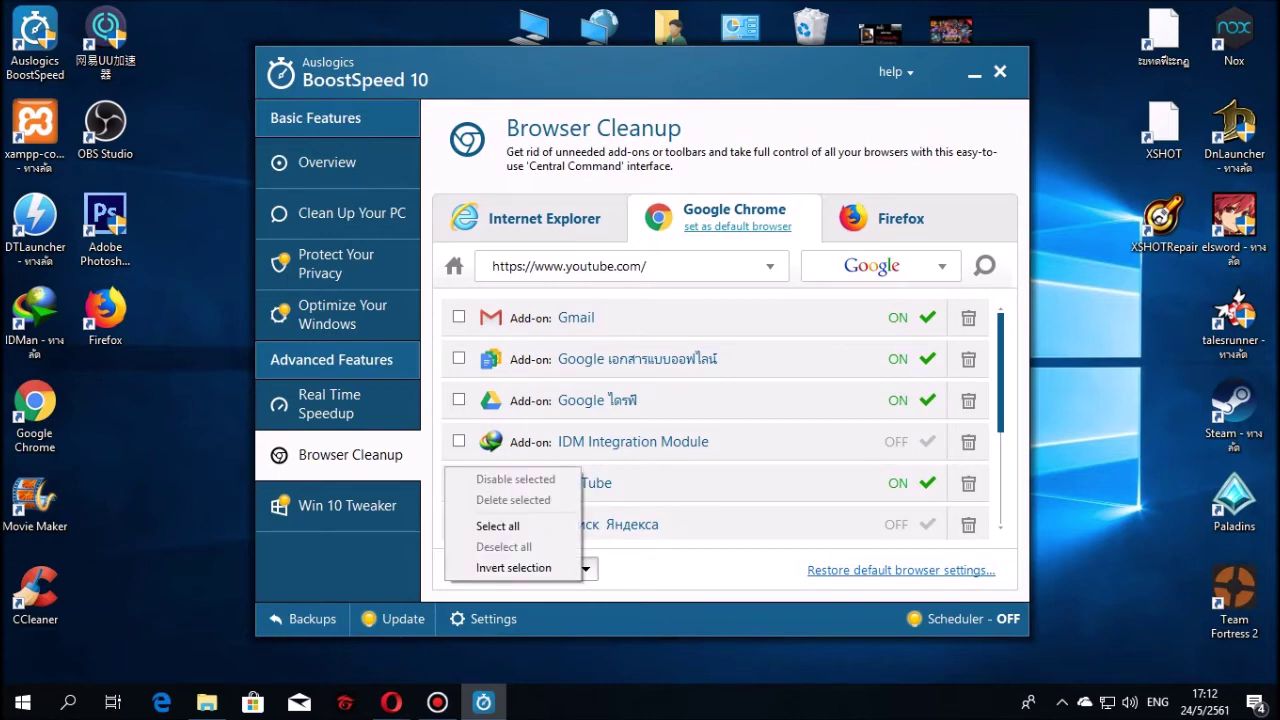
key(Escape)
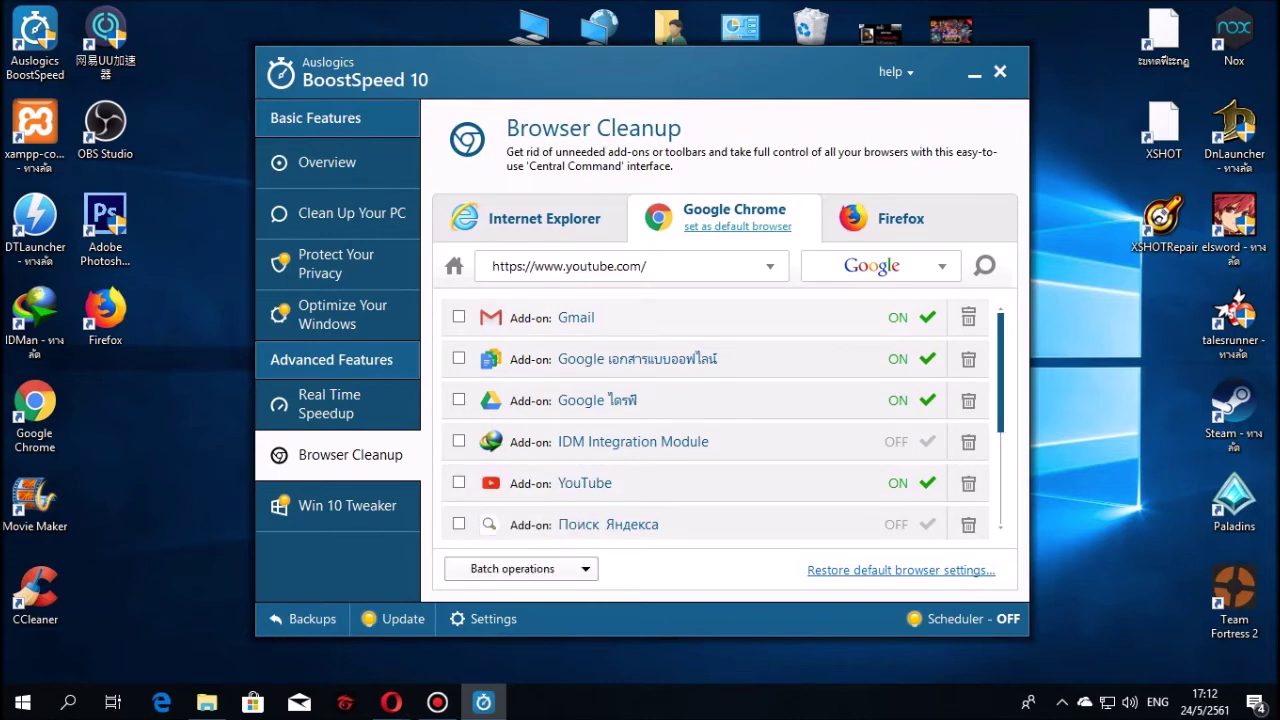
click(968, 317)
key(Escape)
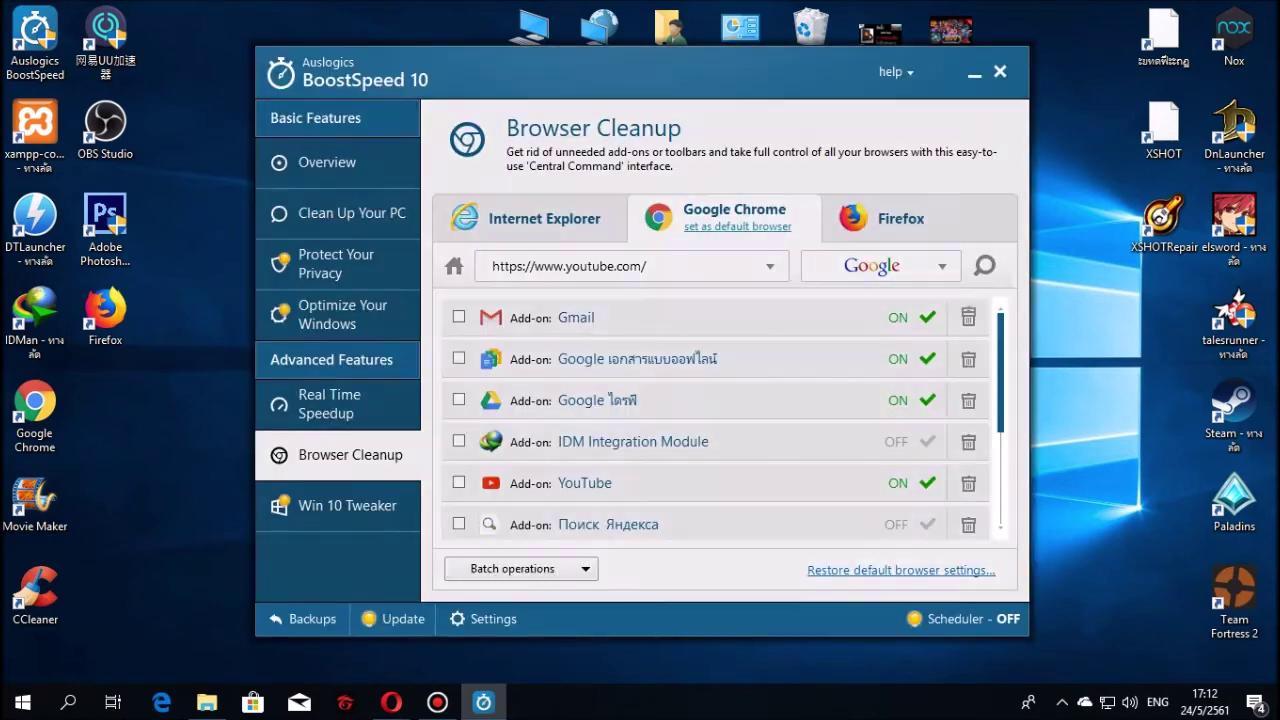
click(968, 317)
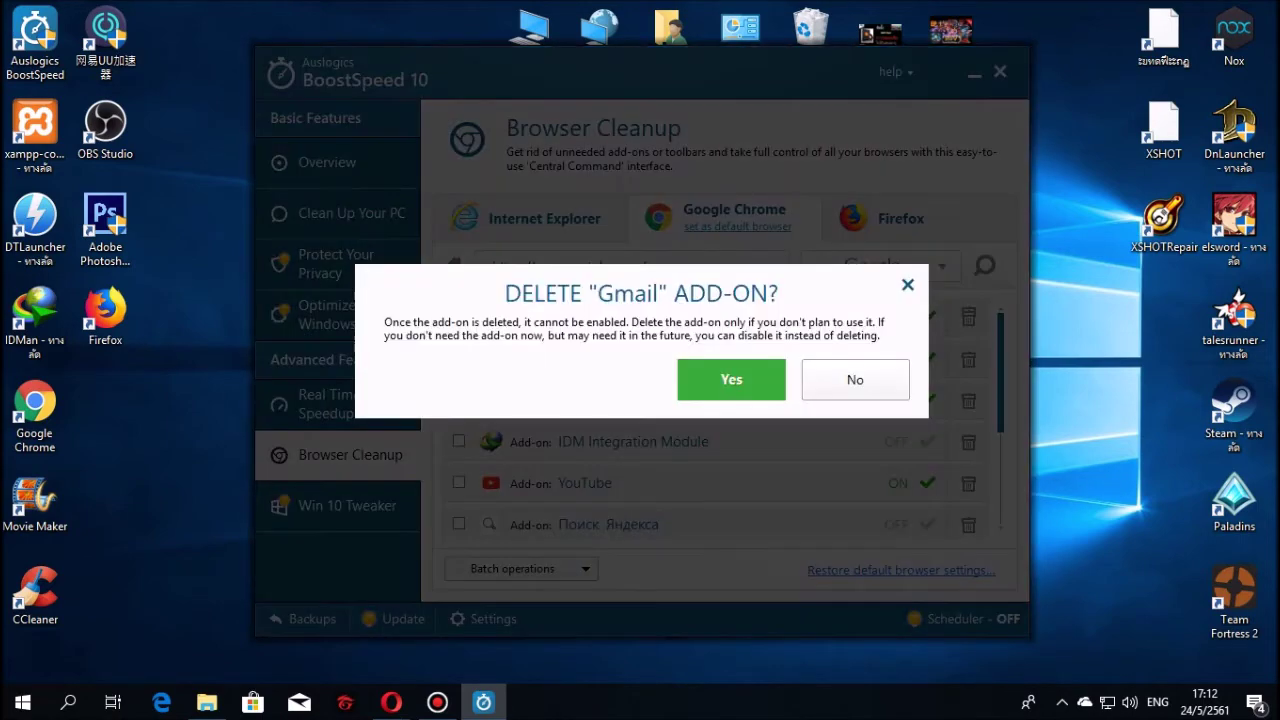
click(731, 377)
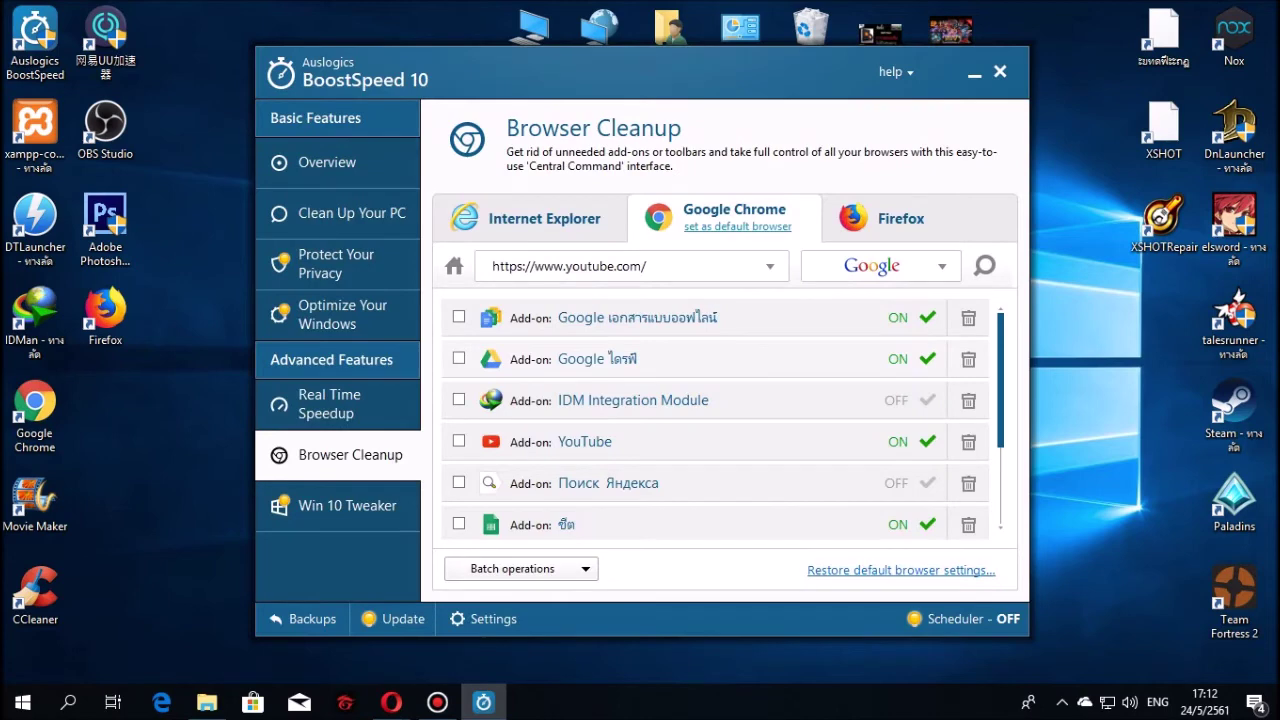
scroll(715, 420, down, 2)
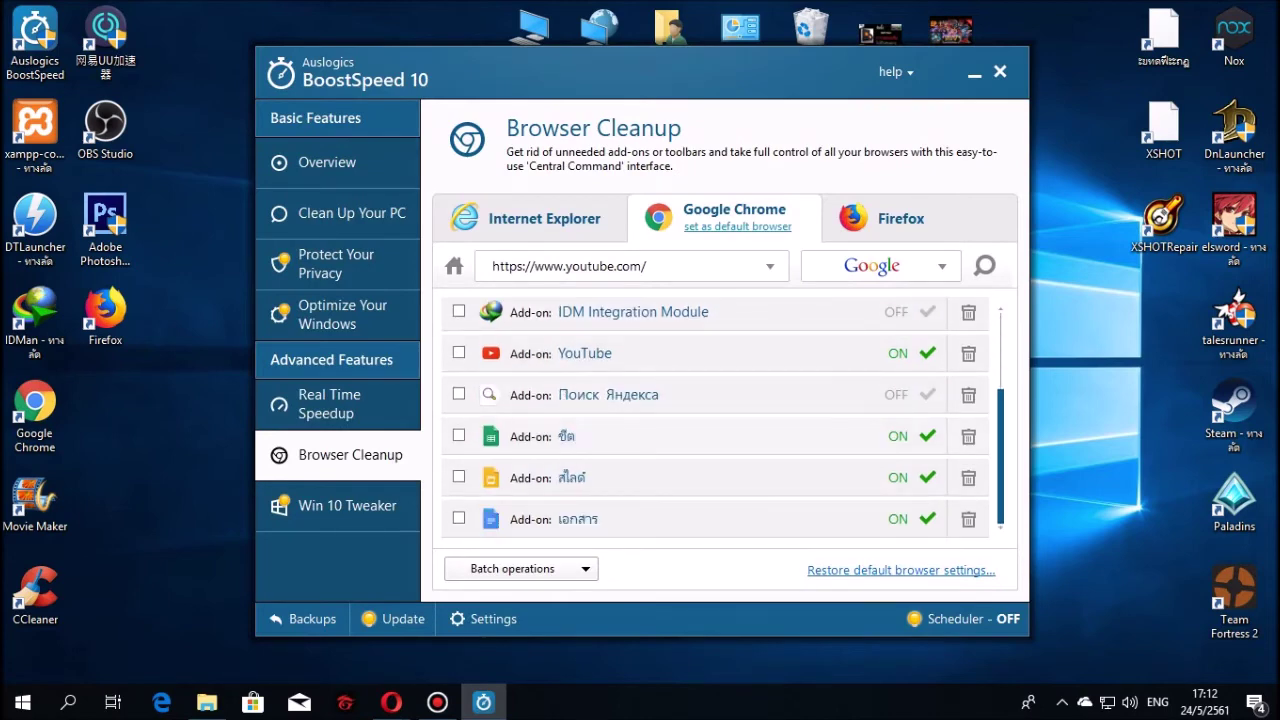
scroll(715, 420, up, 2)
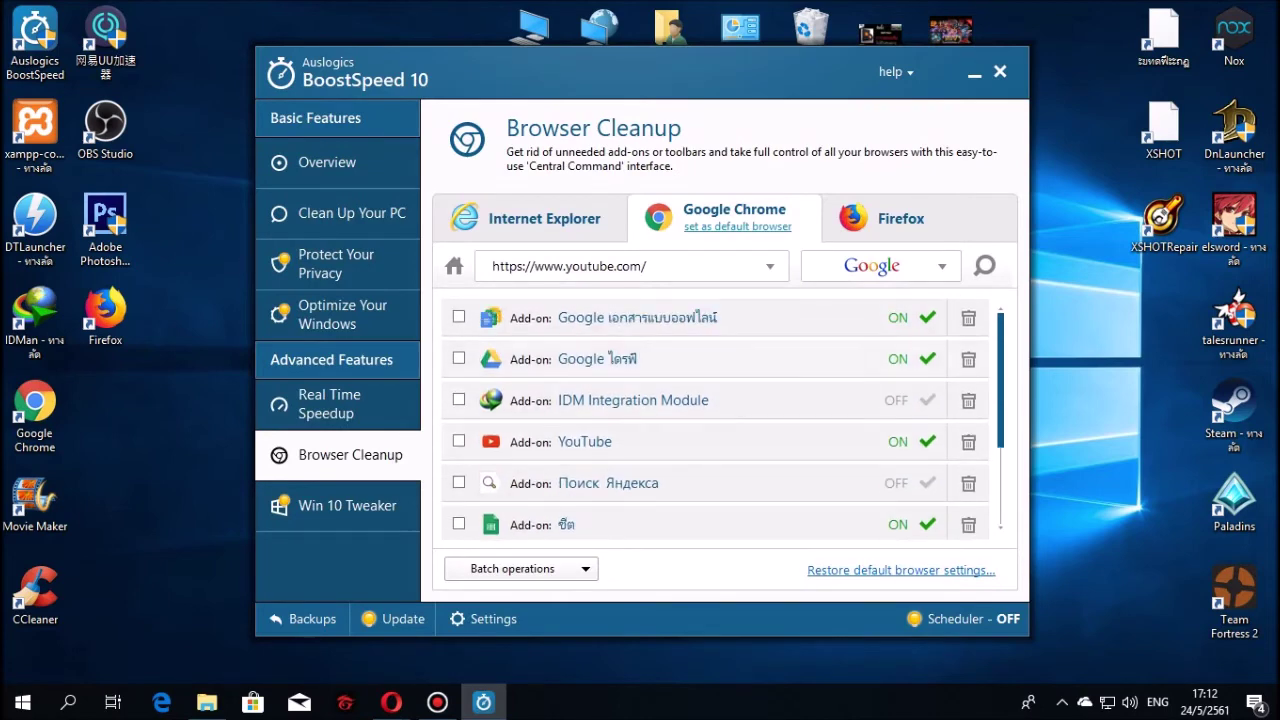
click(459, 316)
click(459, 357)
click(459, 357)
click(459, 316)
Step: Select all remaining Google Chrome add-ons, delete them as a batch, and close the removal report after reading it through
click(512, 568)
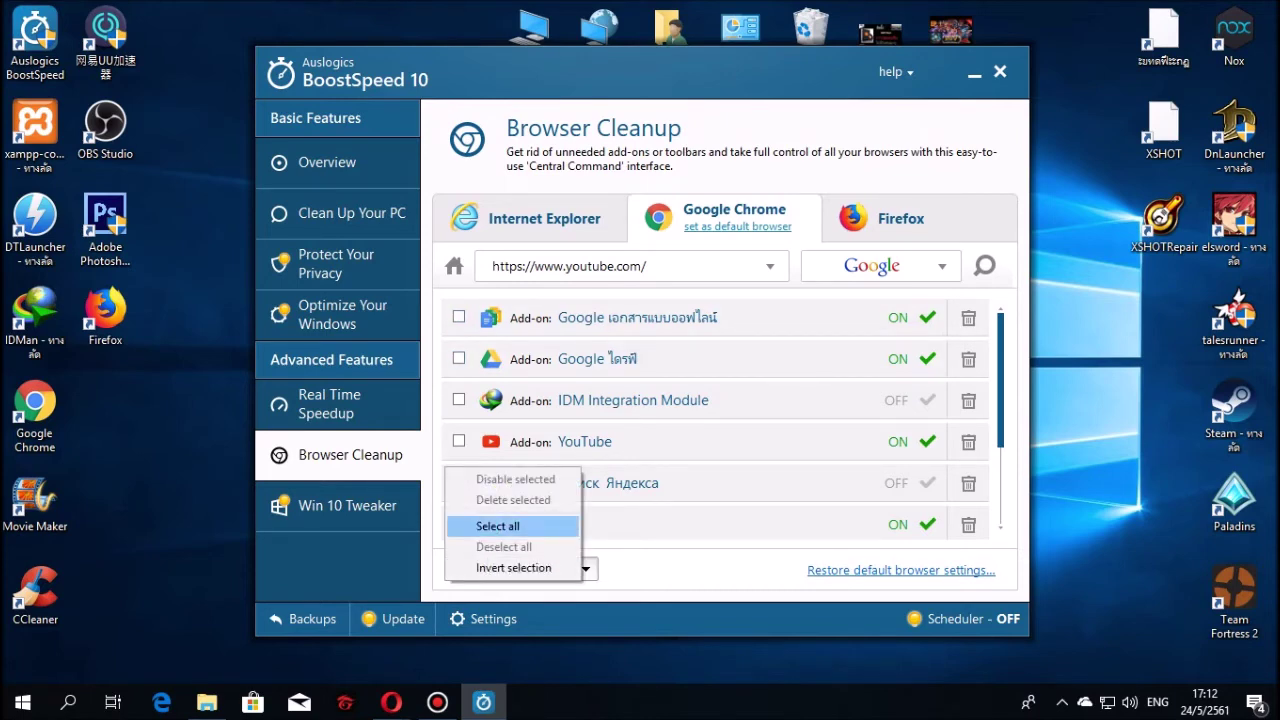
click(497, 526)
scroll(715, 420, down, 2)
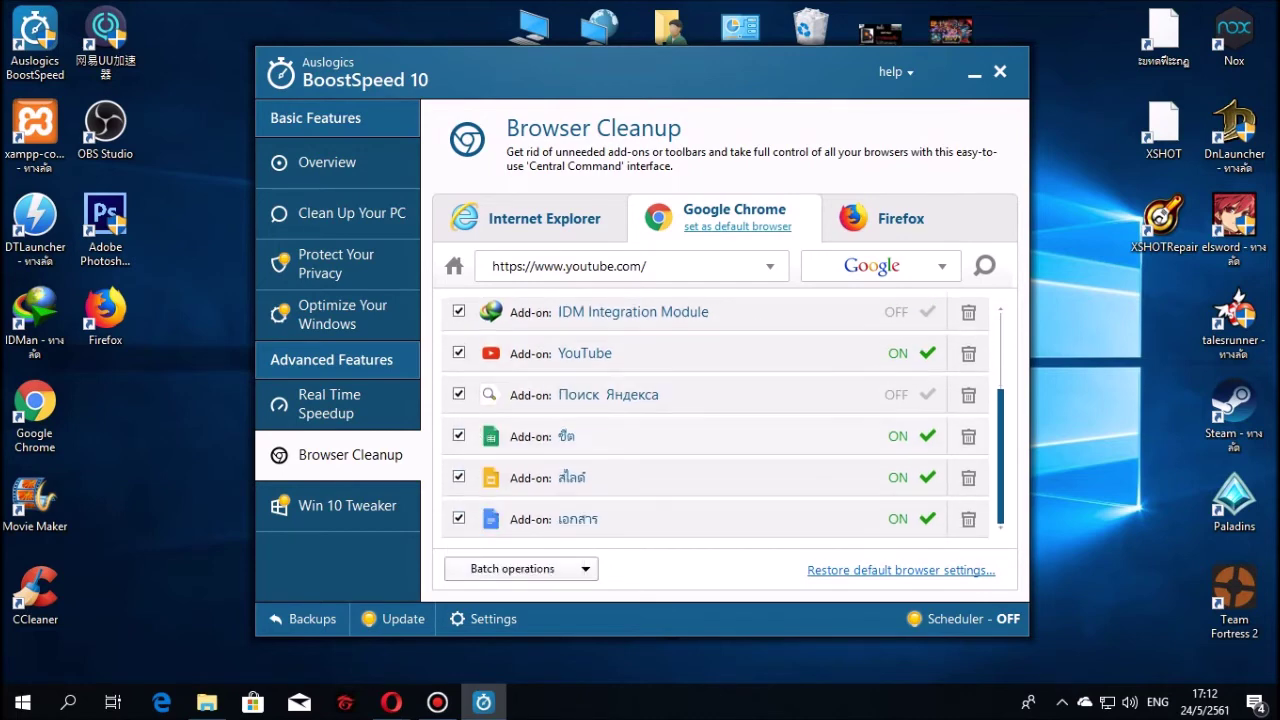
scroll(715, 420, up, 2)
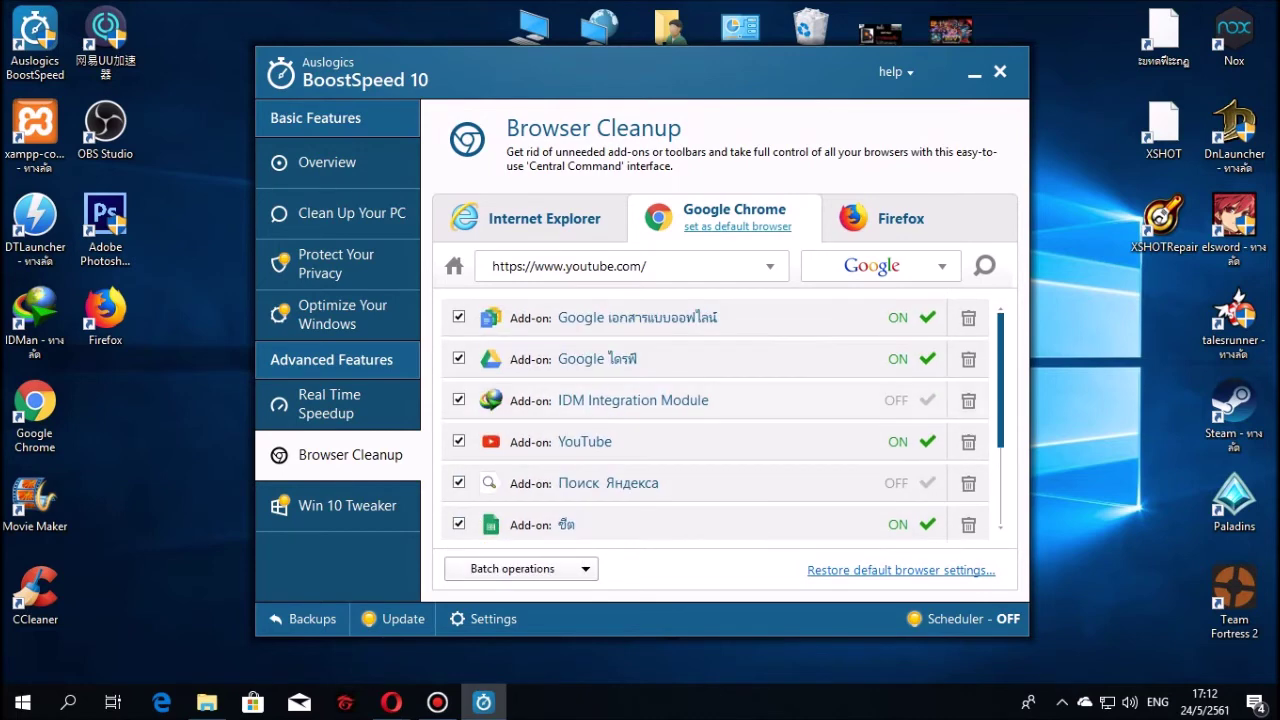
click(520, 568)
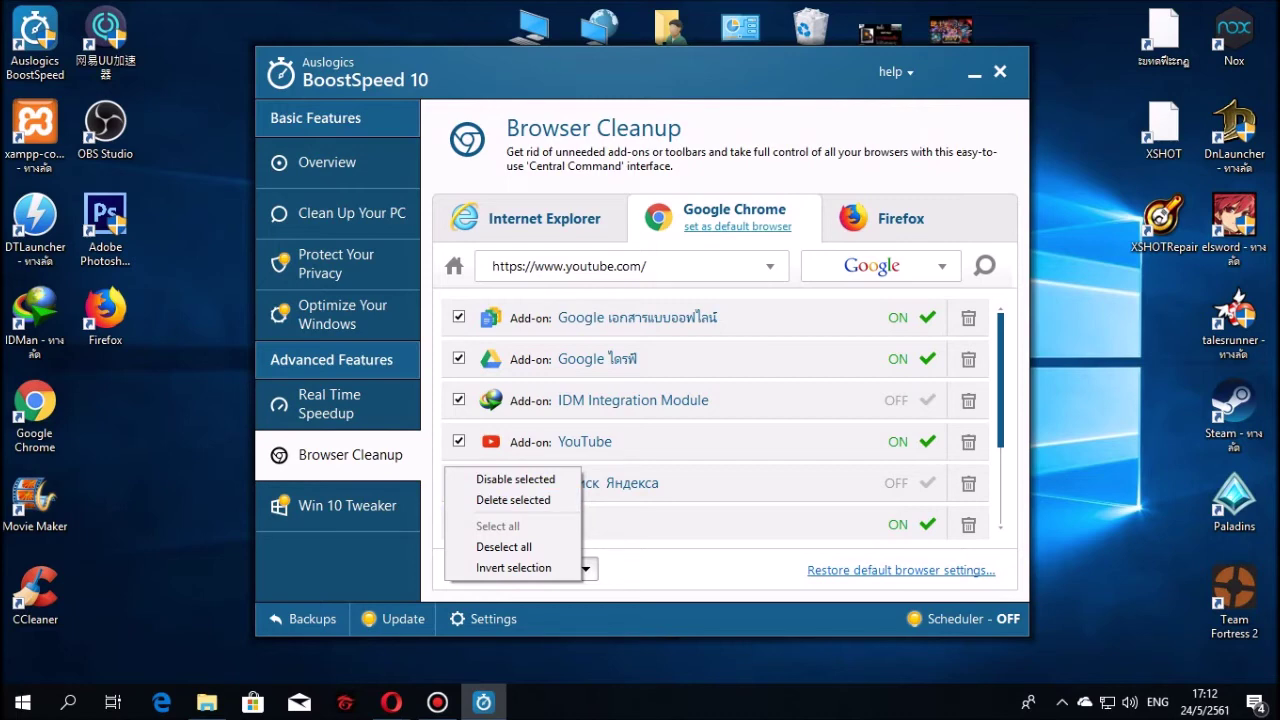
click(513, 499)
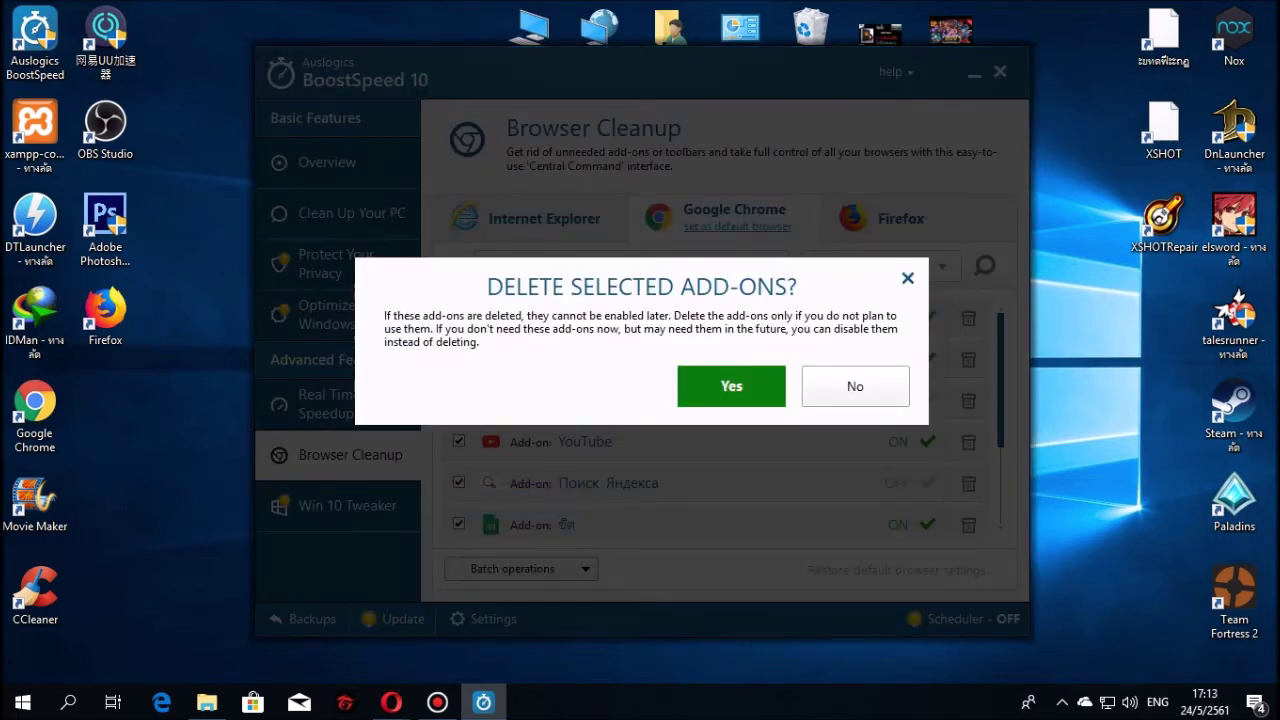
click(731, 386)
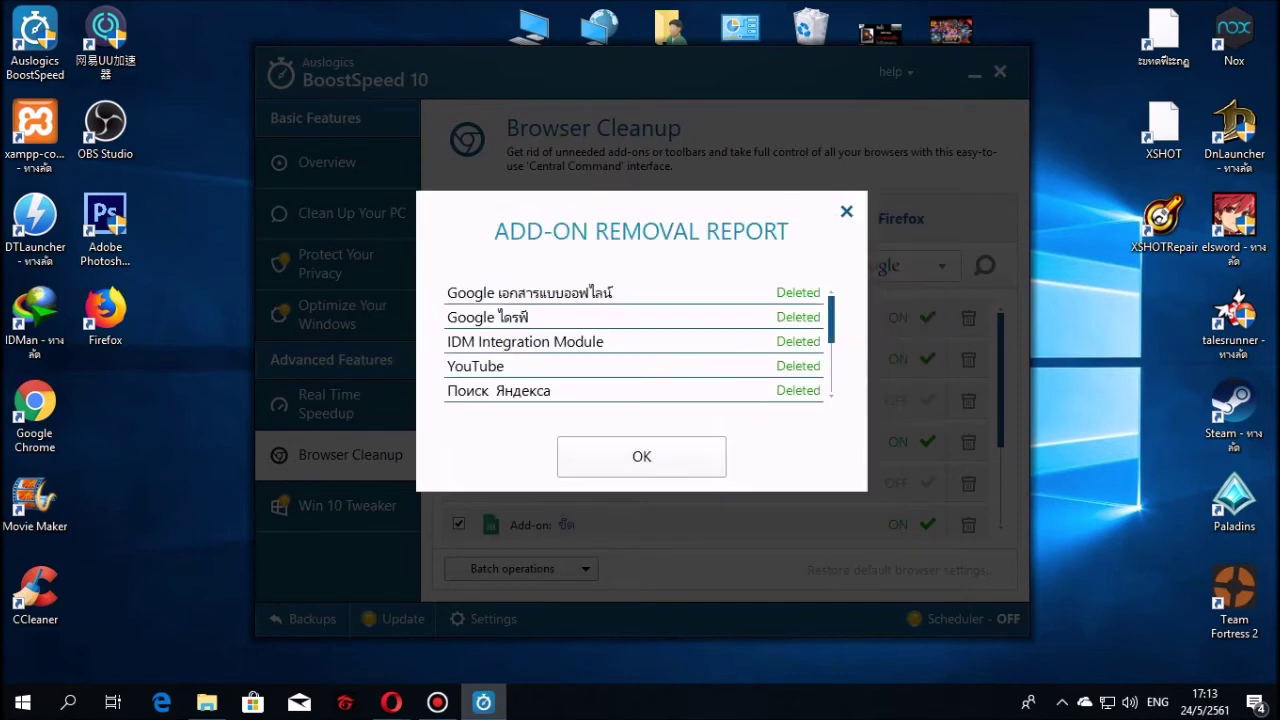
drag(831, 319, 831, 369)
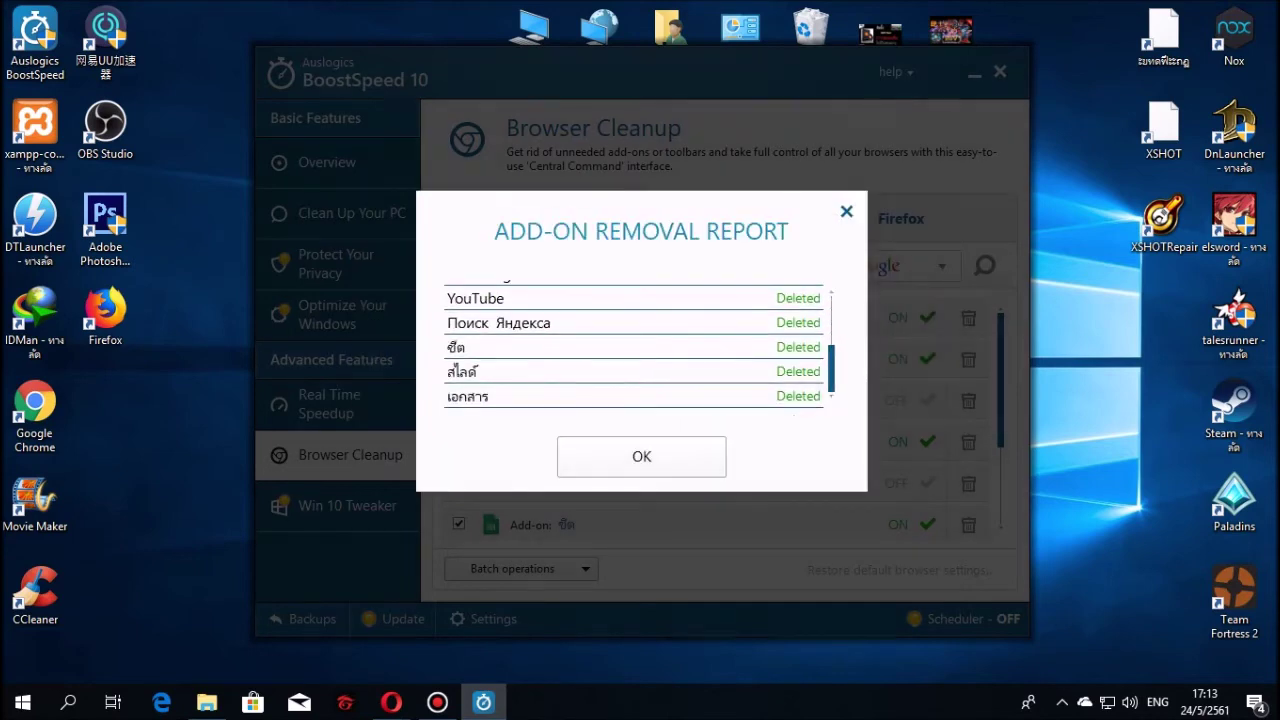
click(641, 456)
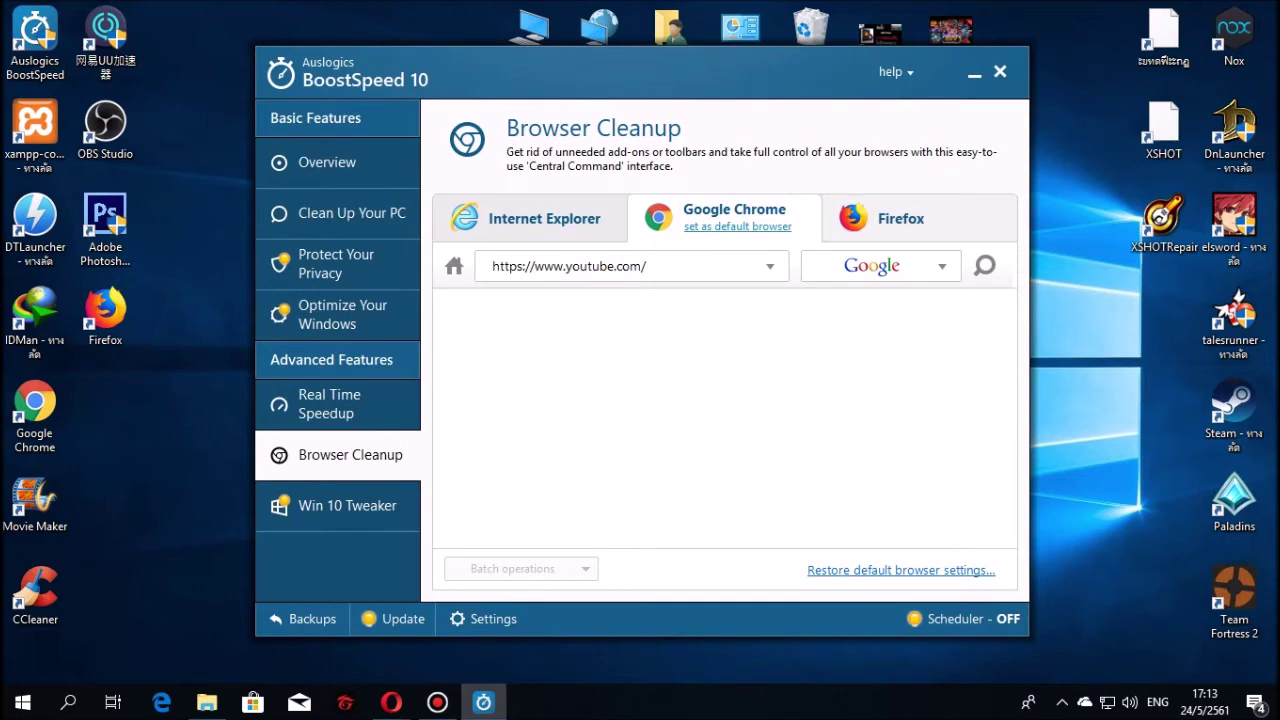
Step: View the Firefox and Internet Explorer sections of Browser Cleanup, and read through the Win 10 Tweaker recommendations
click(900, 218)
click(545, 218)
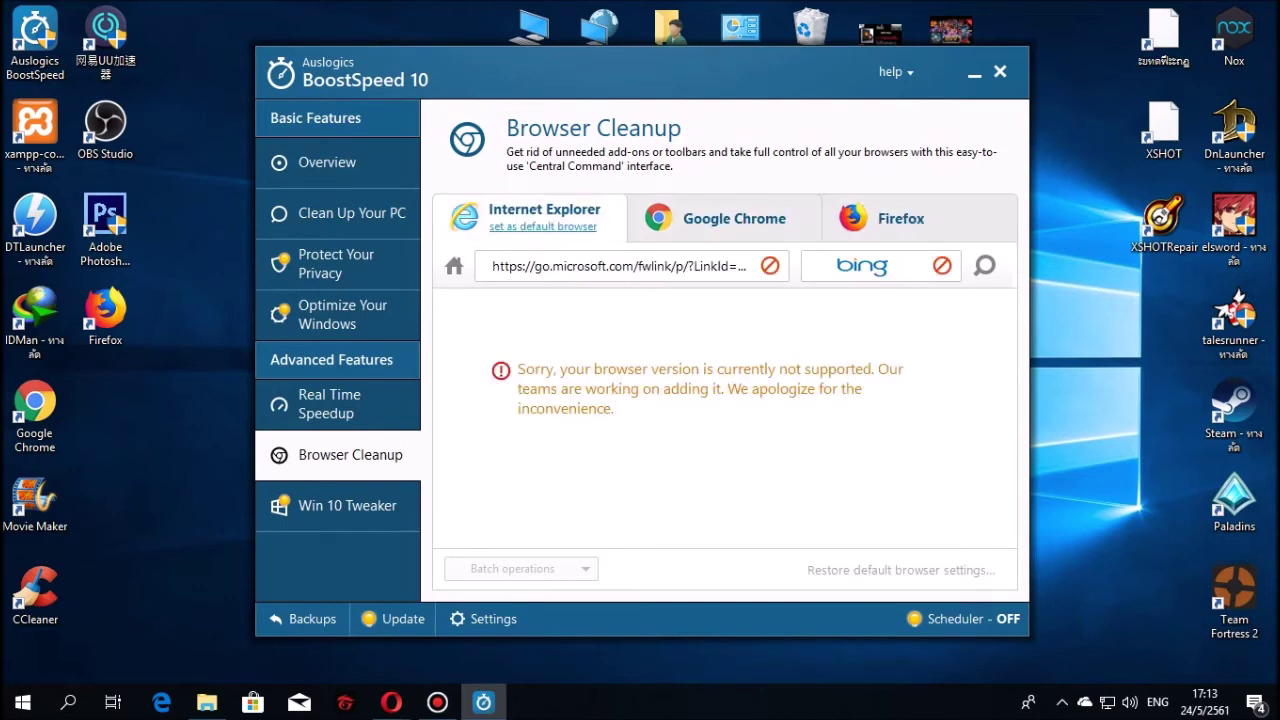
click(340, 505)
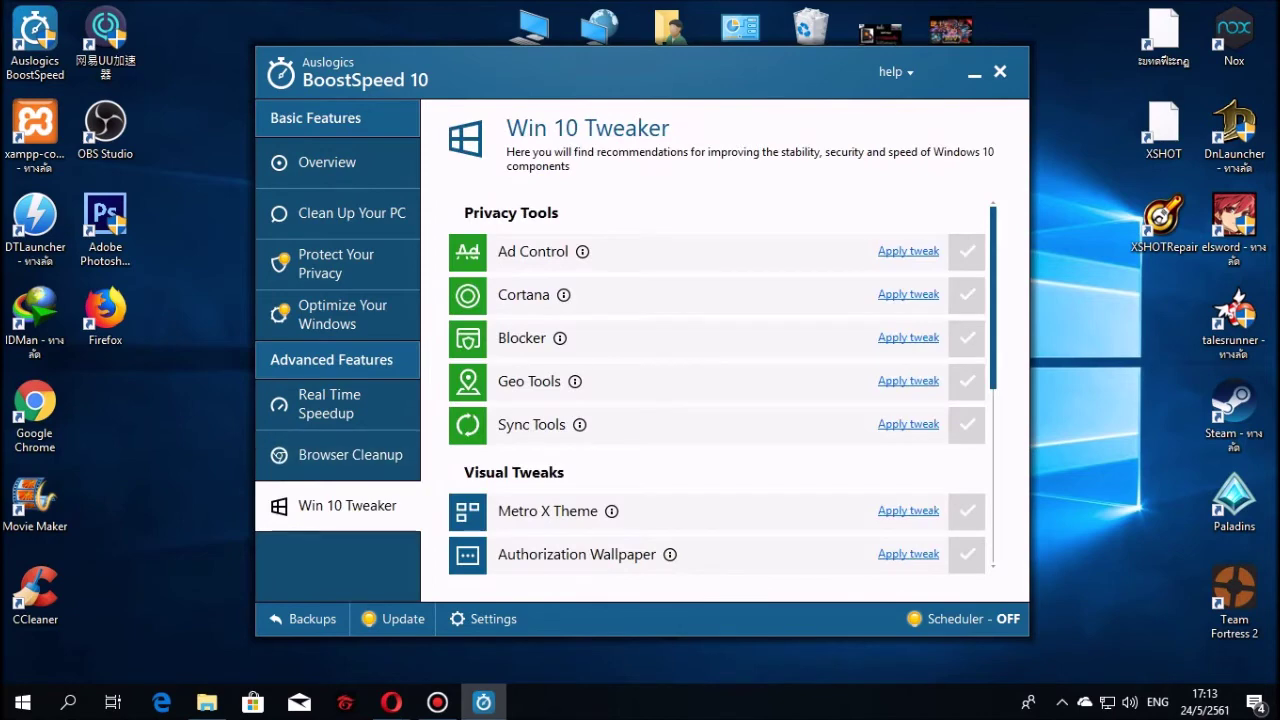
scroll(720, 385, down, 4)
scroll(615, 345, down, 1)
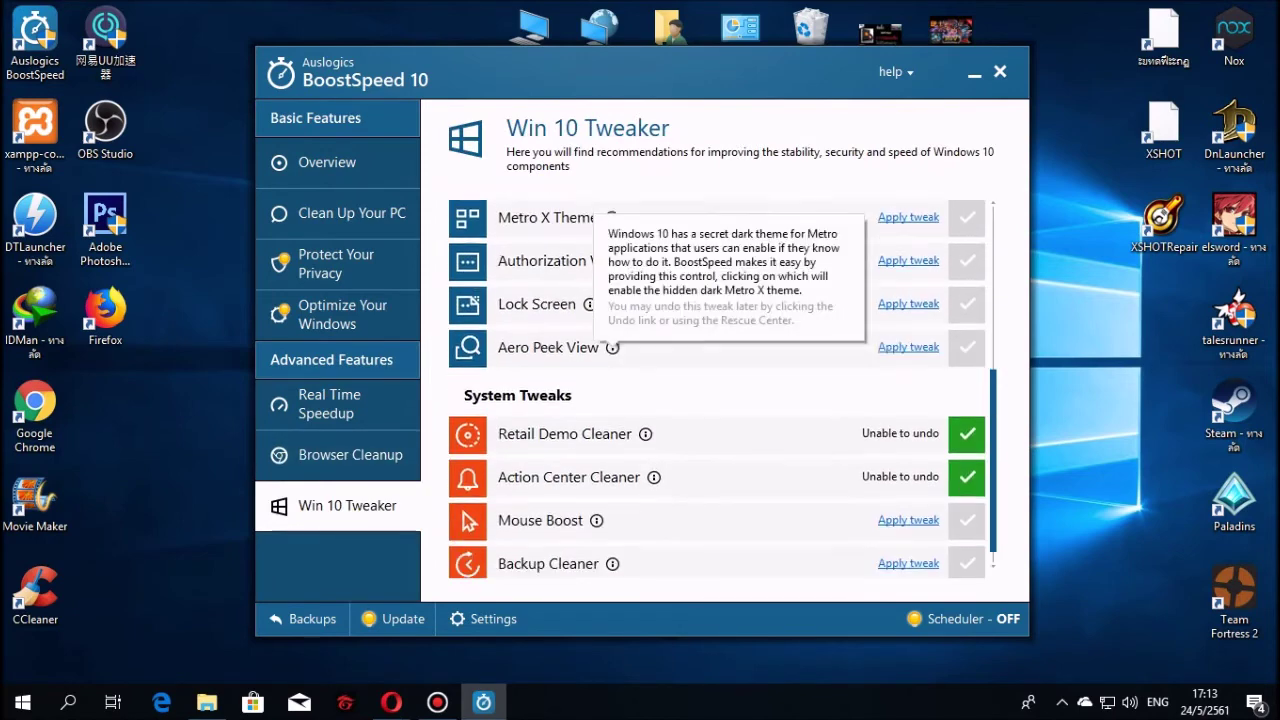
scroll(615, 345, up, 3)
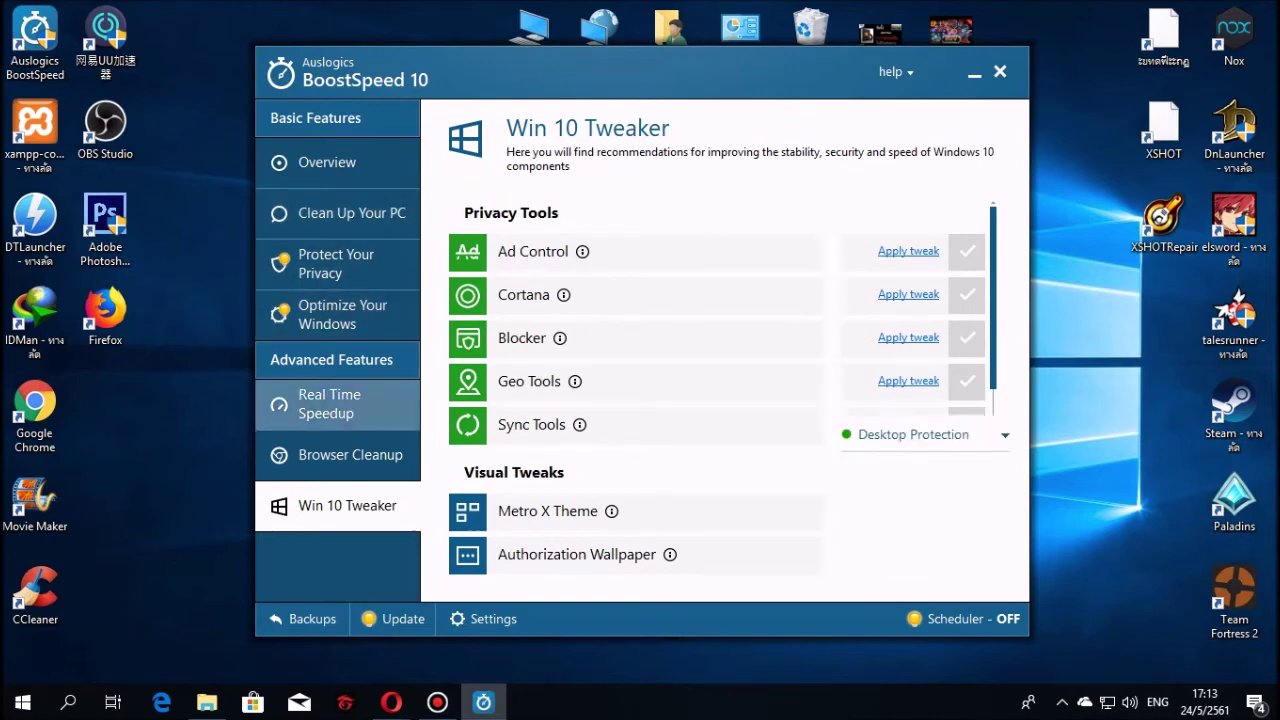
Step: Return to the Overview page and start a full scan of the PC
click(330, 404)
click(327, 162)
click(533, 364)
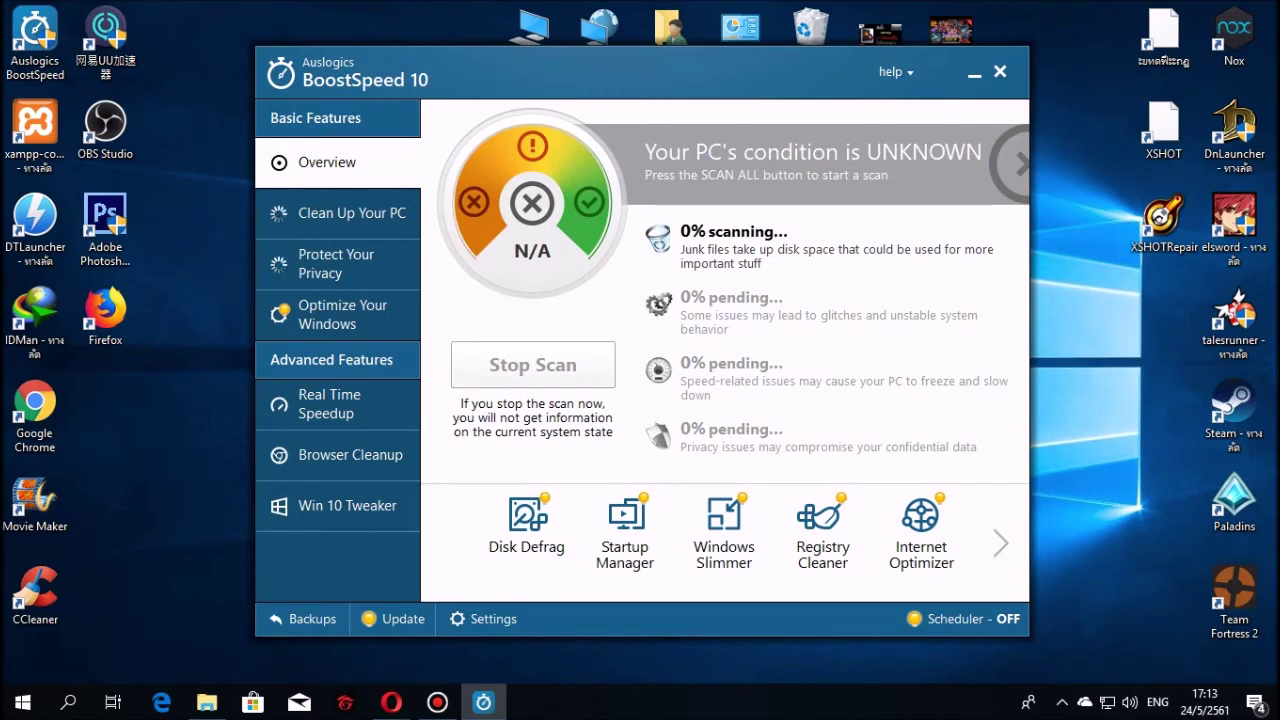
Step: Follow the running scan on the Overview, Clean Up Your PC and Protect Your Privacy pages, and check the Optimize Your Windows page
click(340, 213)
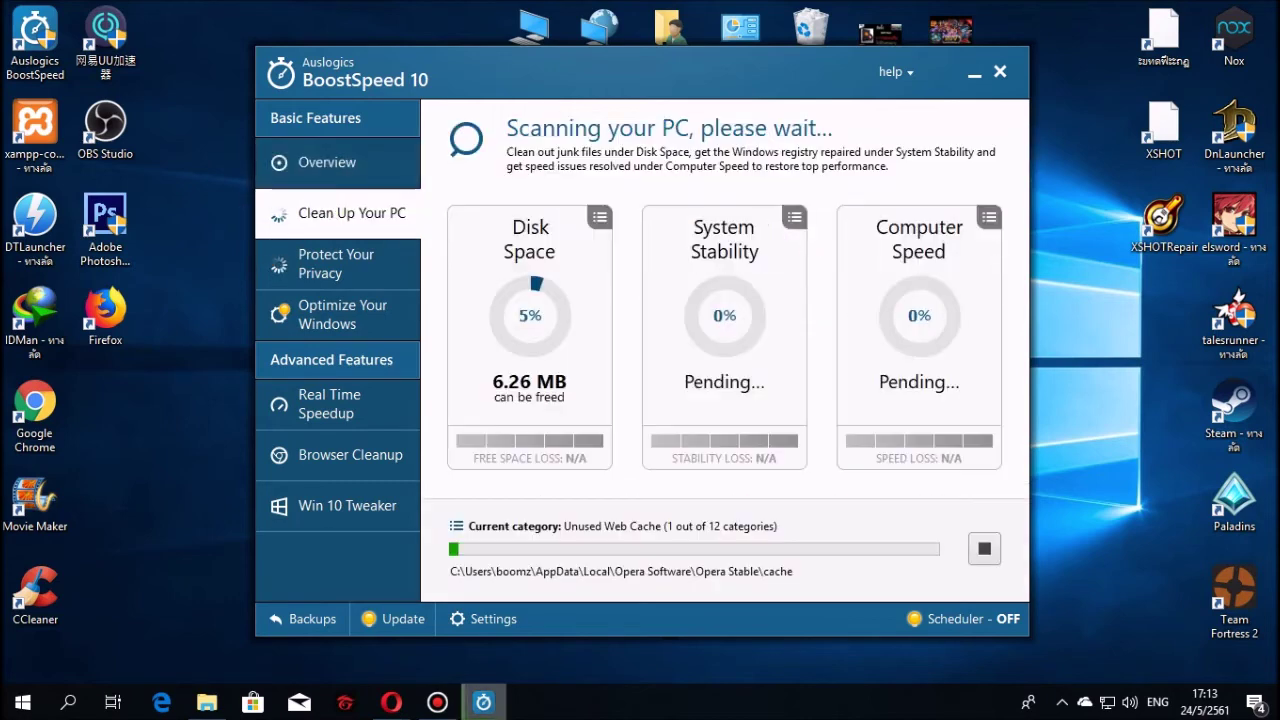
click(327, 162)
click(340, 213)
click(336, 263)
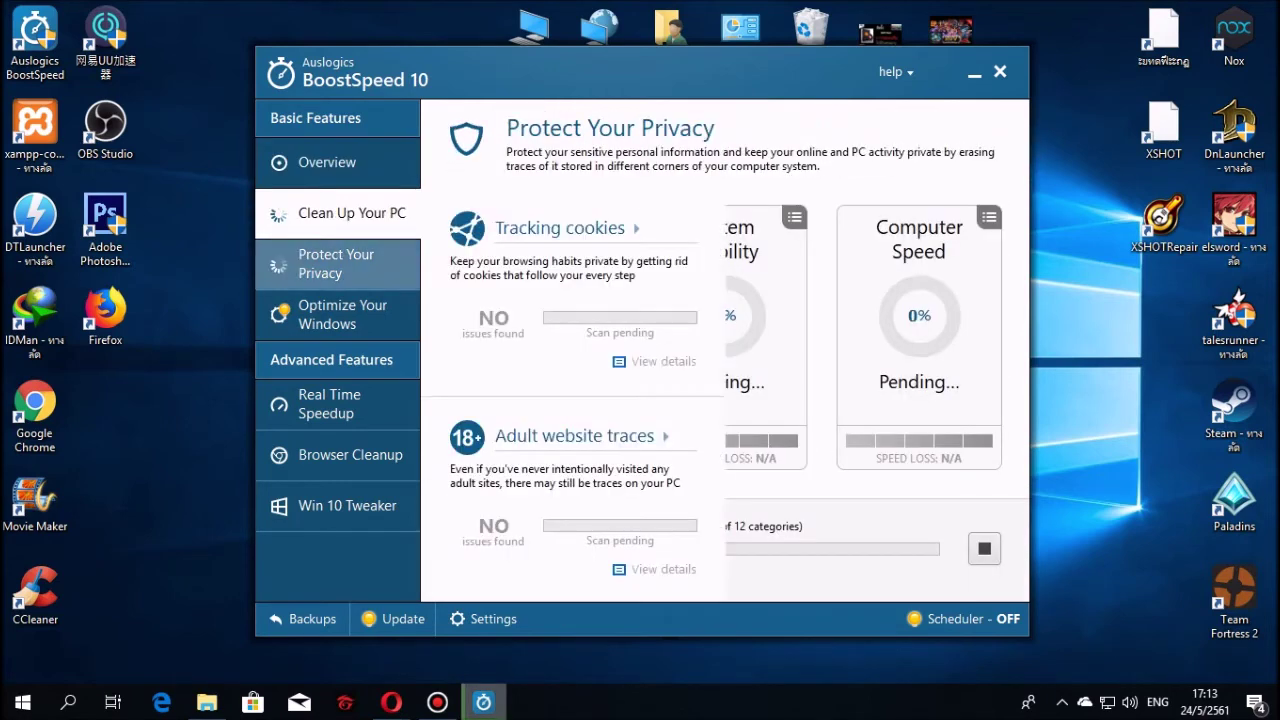
click(327, 162)
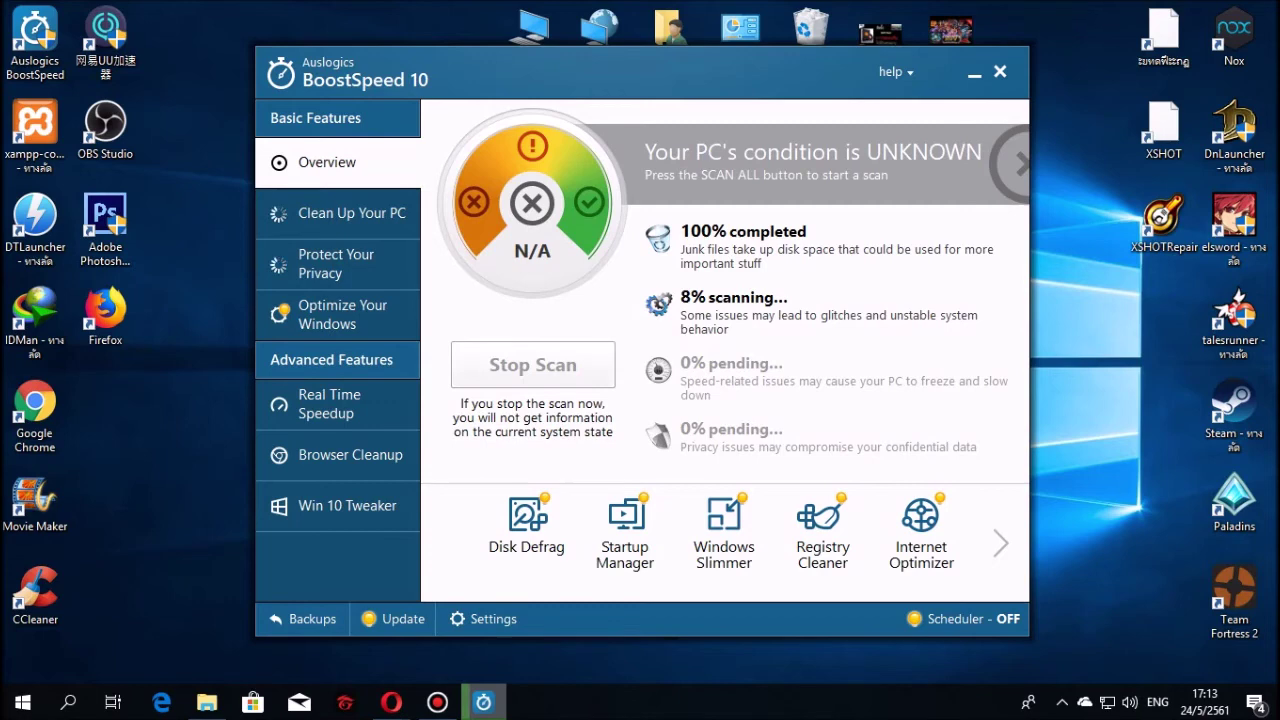
click(338, 213)
click(338, 264)
click(338, 213)
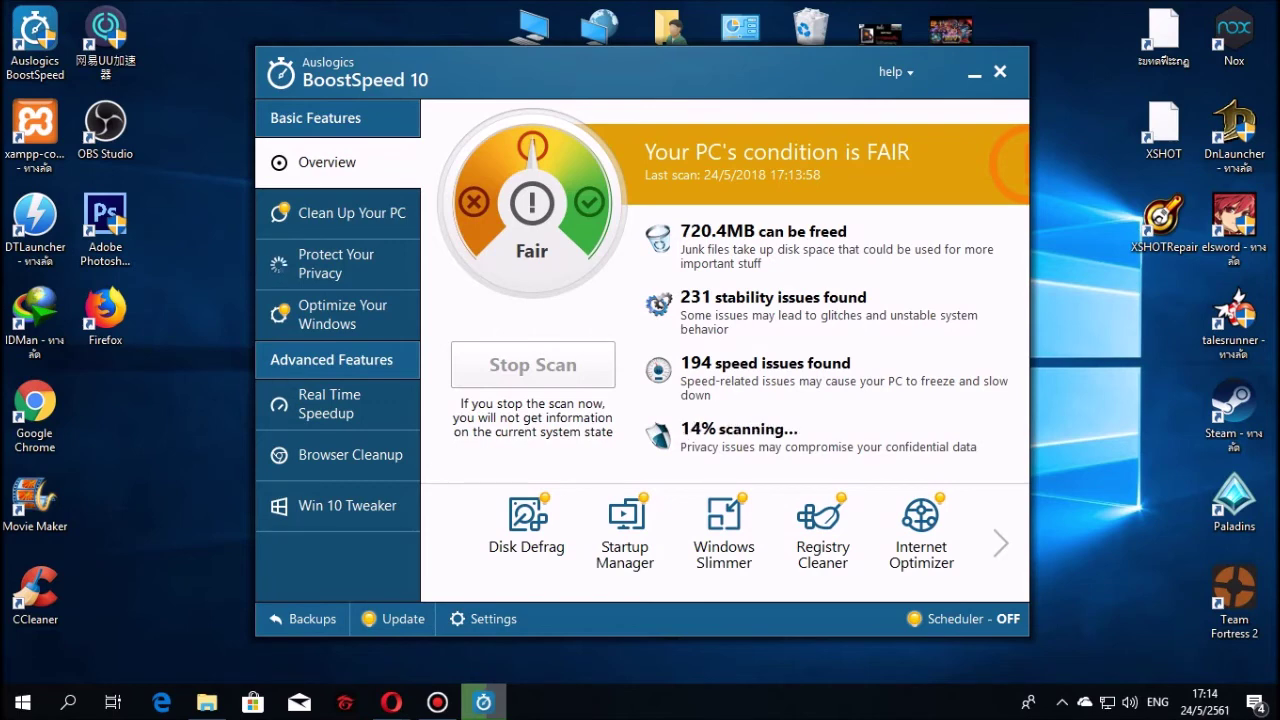
click(337, 213)
click(337, 162)
click(337, 314)
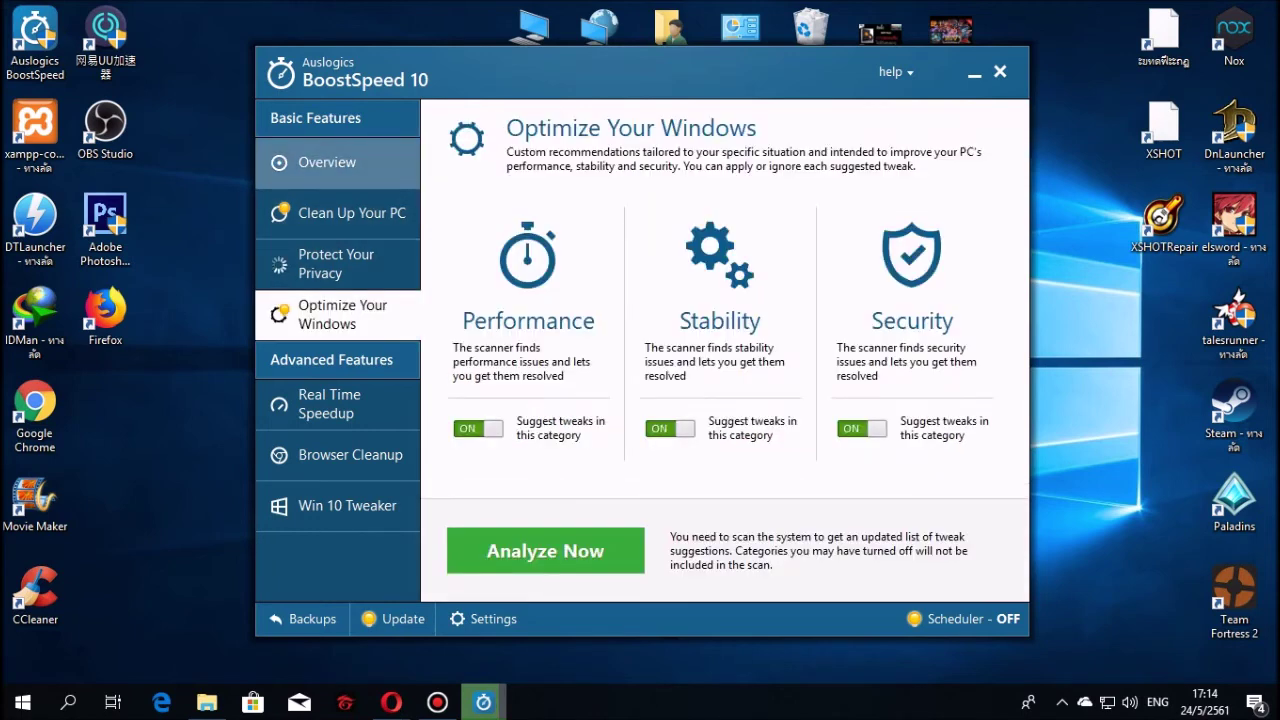
Step: Review the completed scan's findings on the Overview, Protect Your Privacy and Clean Up Your PC pages, and revisit Optimize Your Windows
click(327, 162)
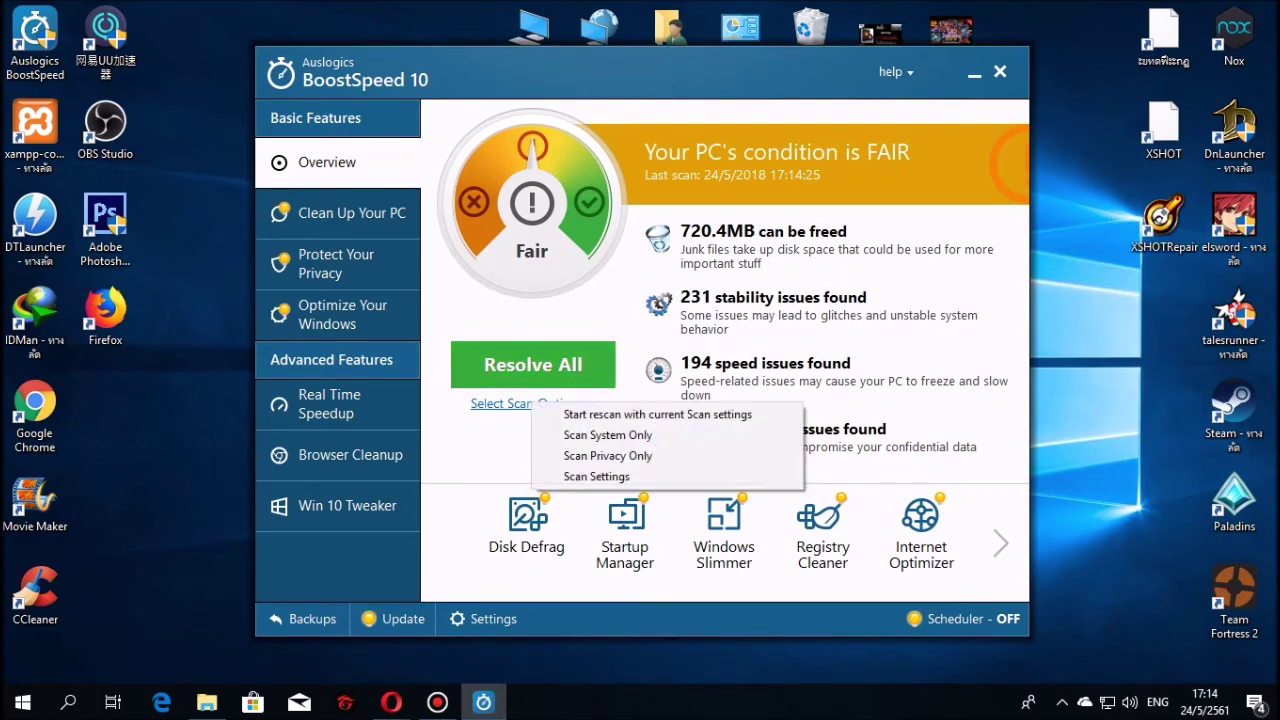
click(336, 263)
click(338, 213)
click(338, 314)
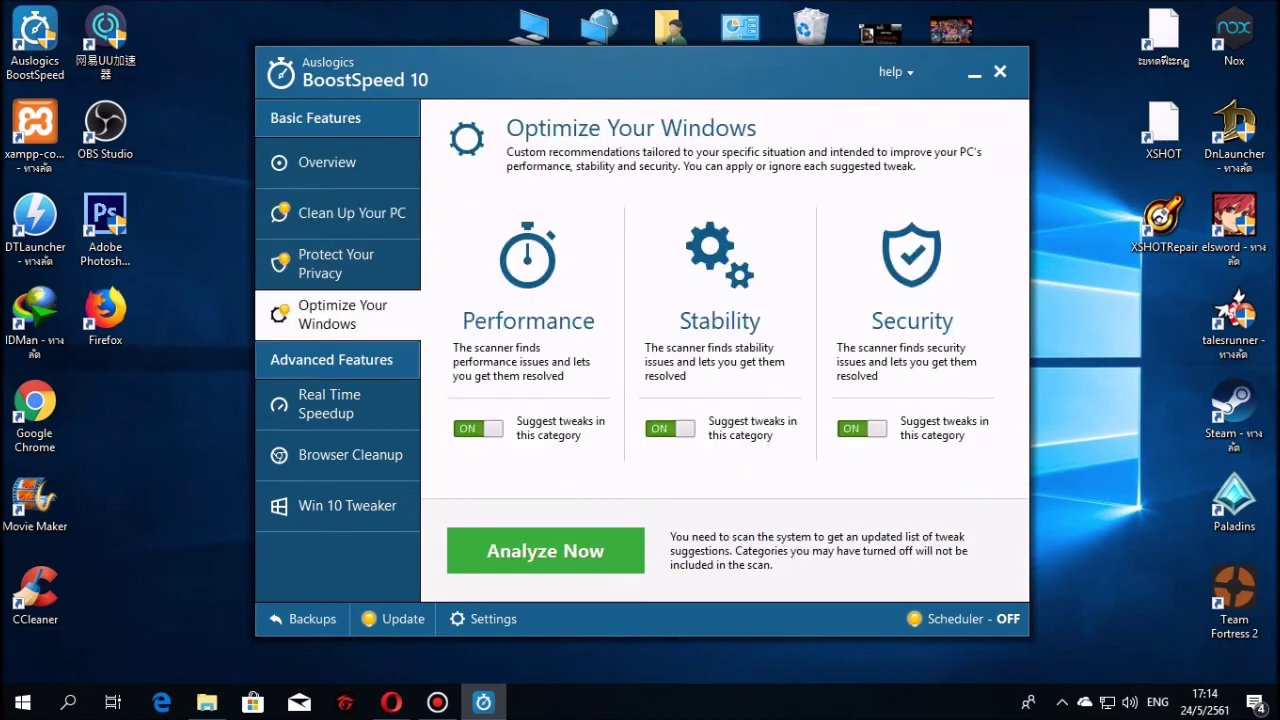
click(338, 213)
click(338, 162)
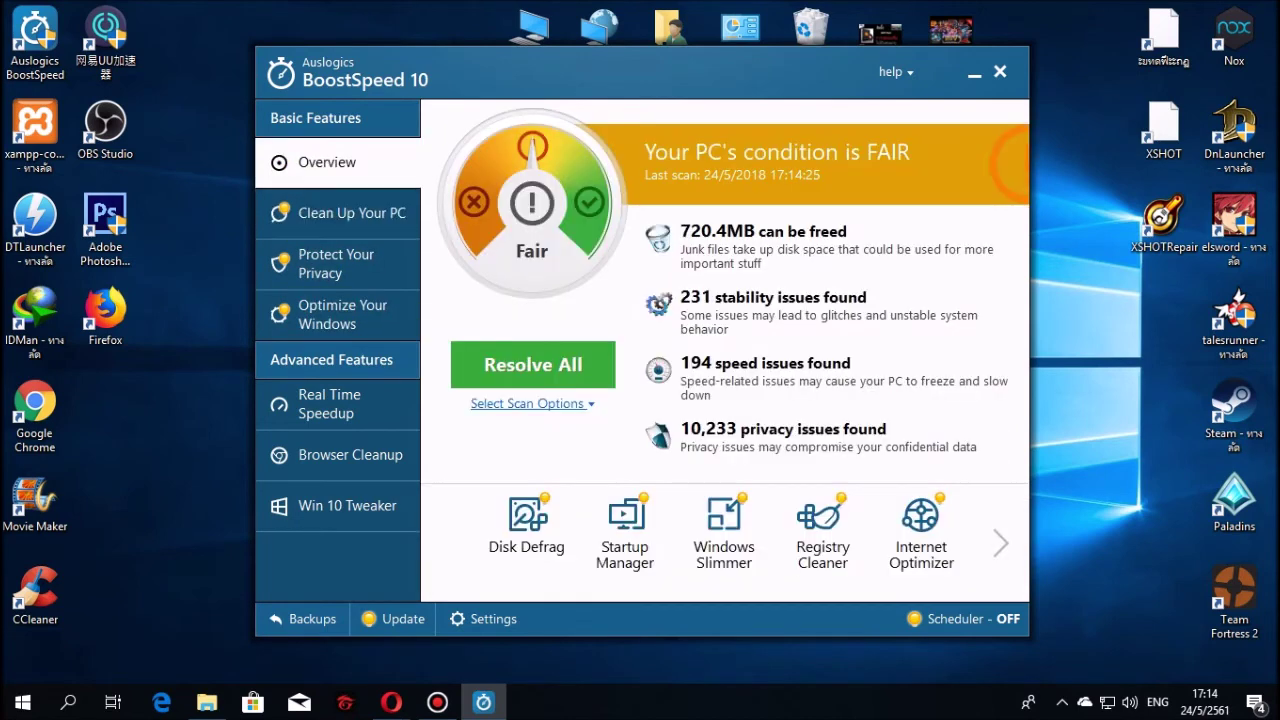
Step: Resolve all detected issues with cookie cleanup accepted and remembered for future scans, ignore the running applications, and view the Clean Up Your PC repair progress
click(532, 364)
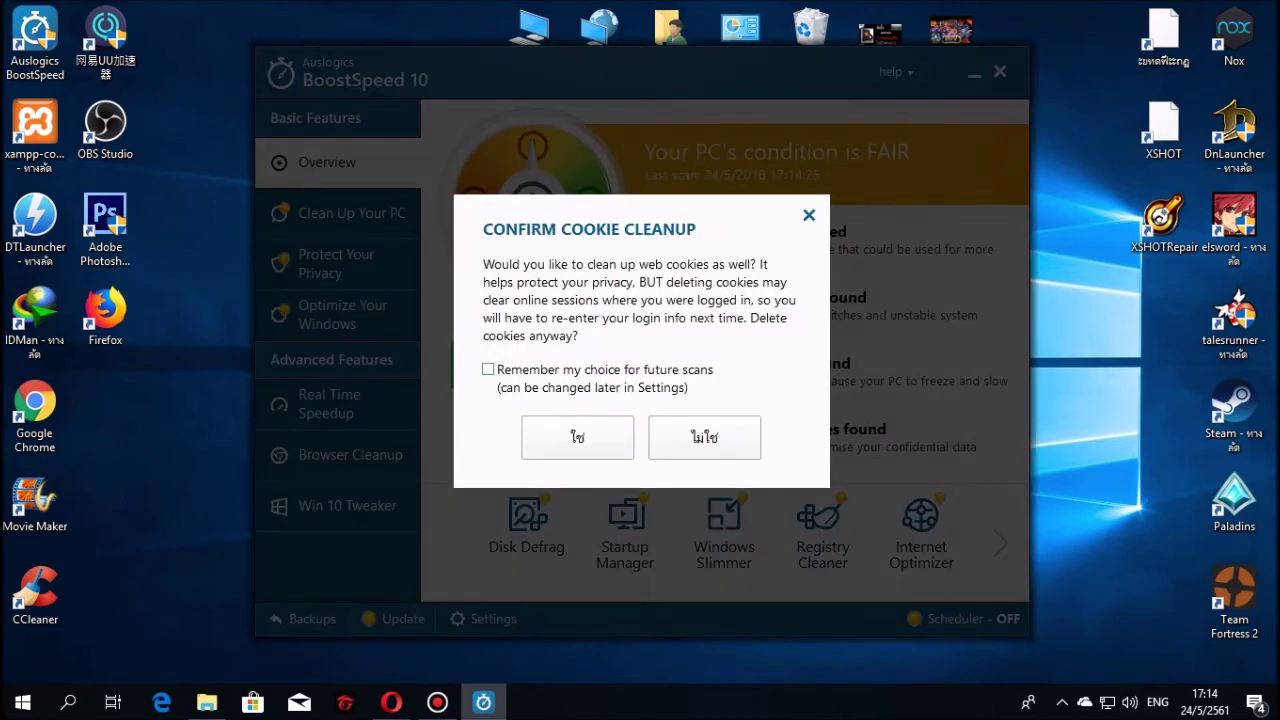
click(488, 369)
click(577, 437)
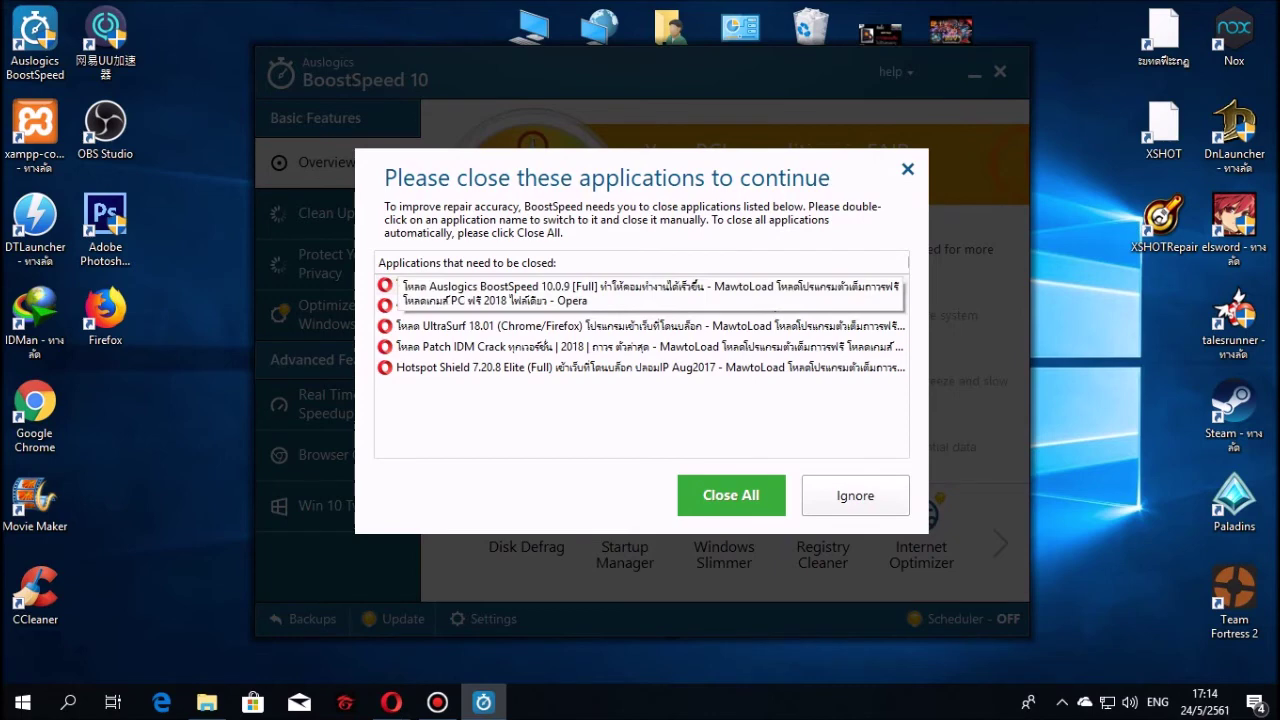
click(854, 495)
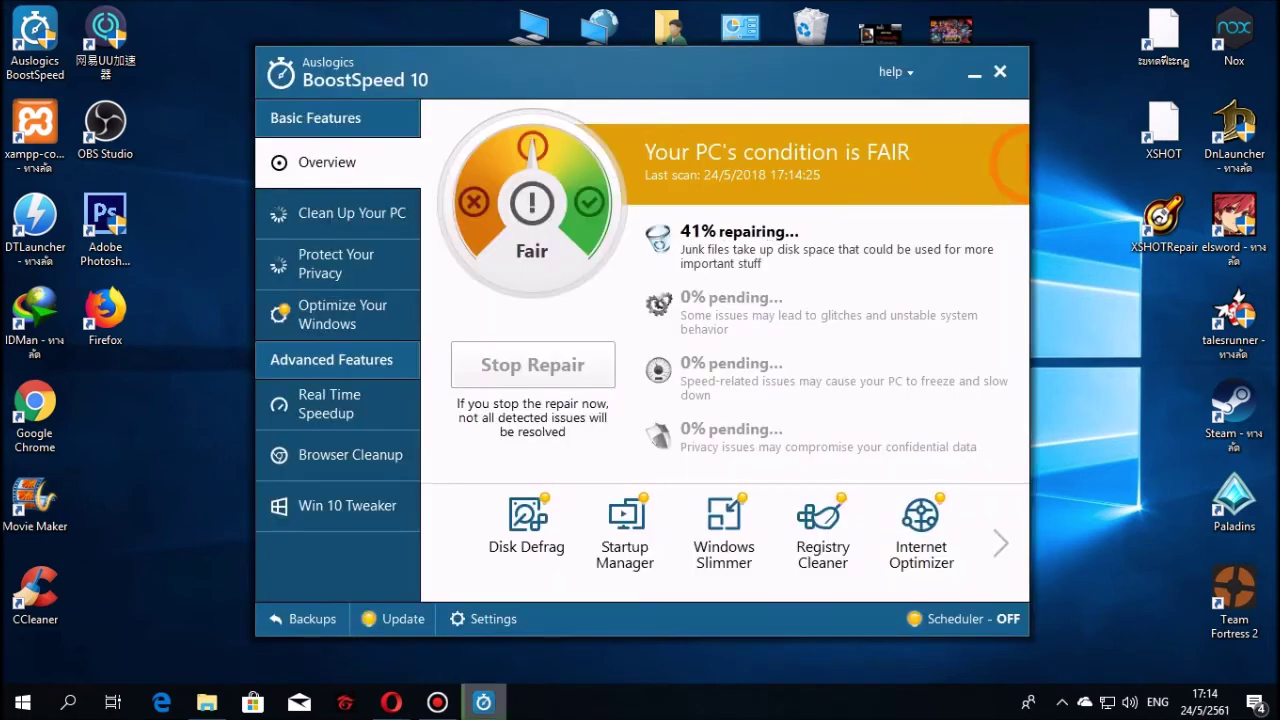
click(338, 213)
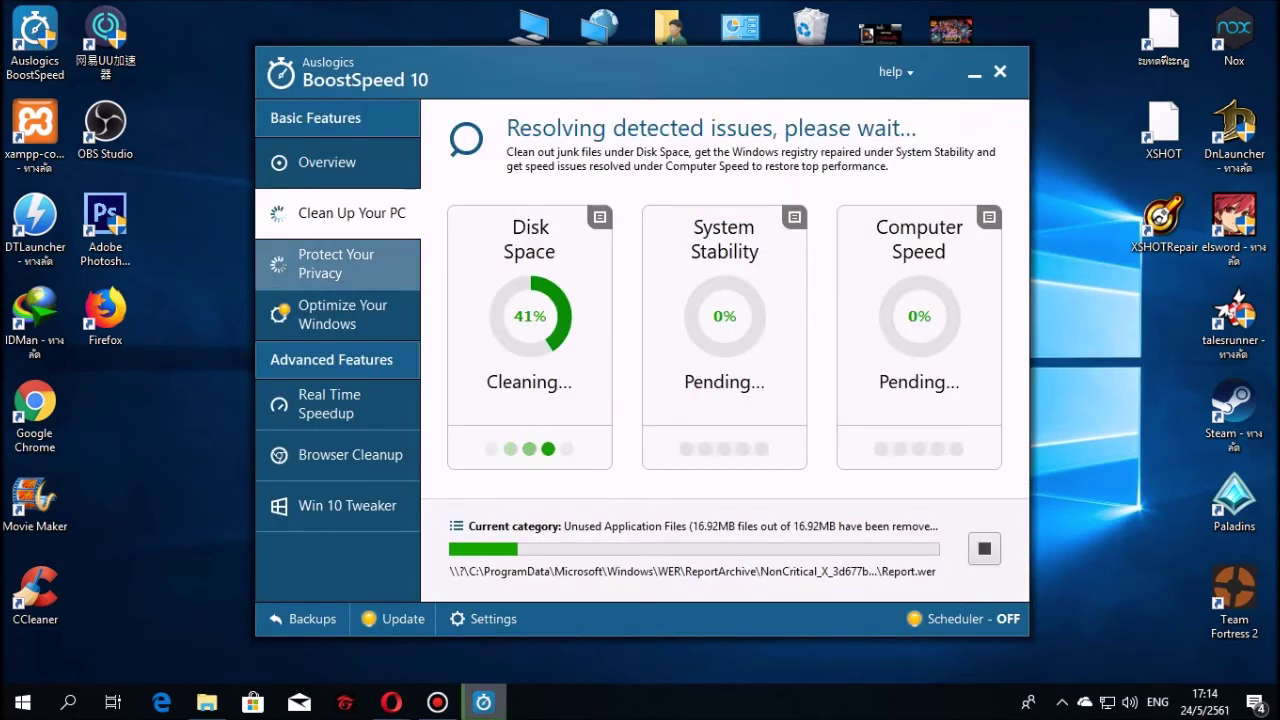
Step: Check the repair progress on the Protect Your Privacy and Overview pages, and ignore the running applications to continue the repair
click(338, 264)
click(338, 162)
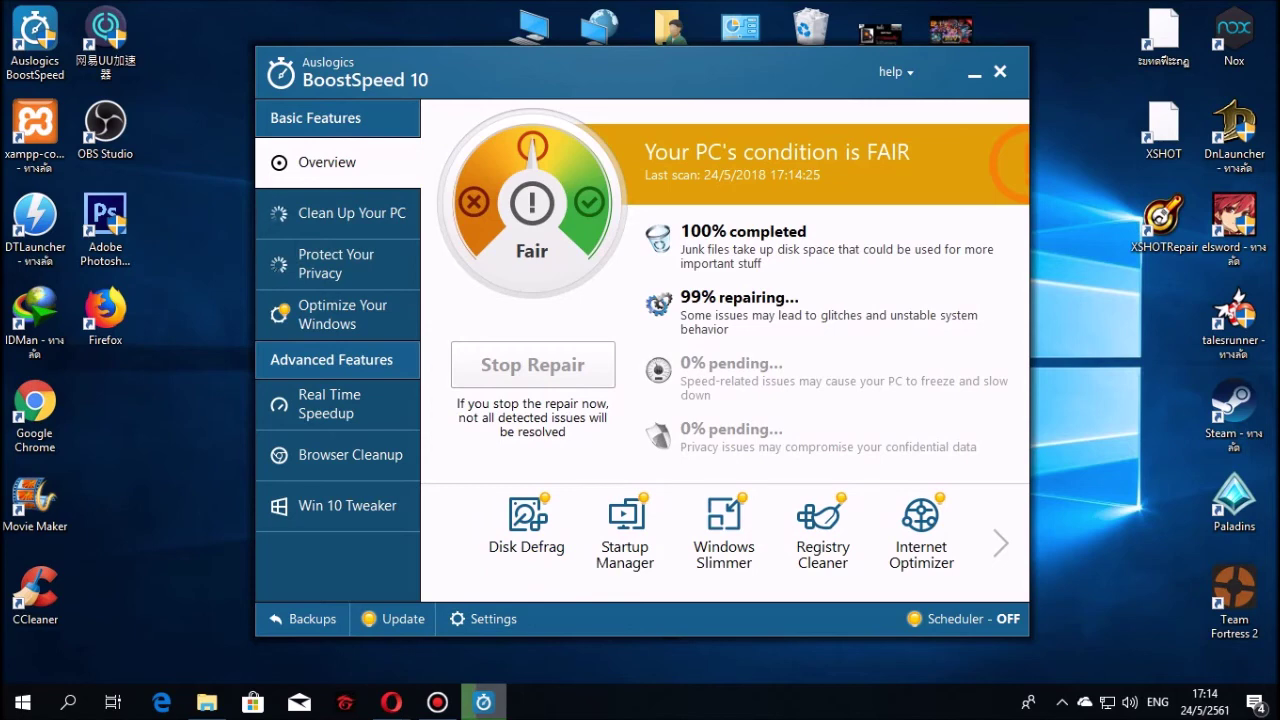
click(337, 314)
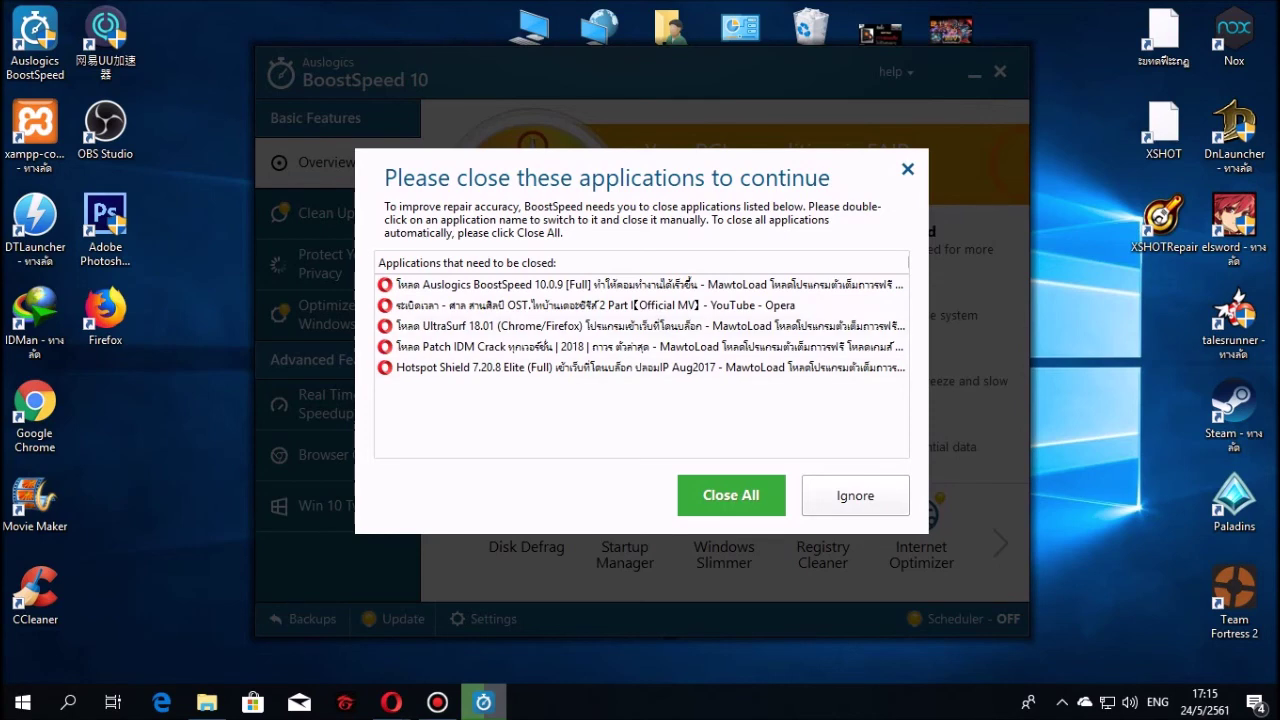
click(840, 497)
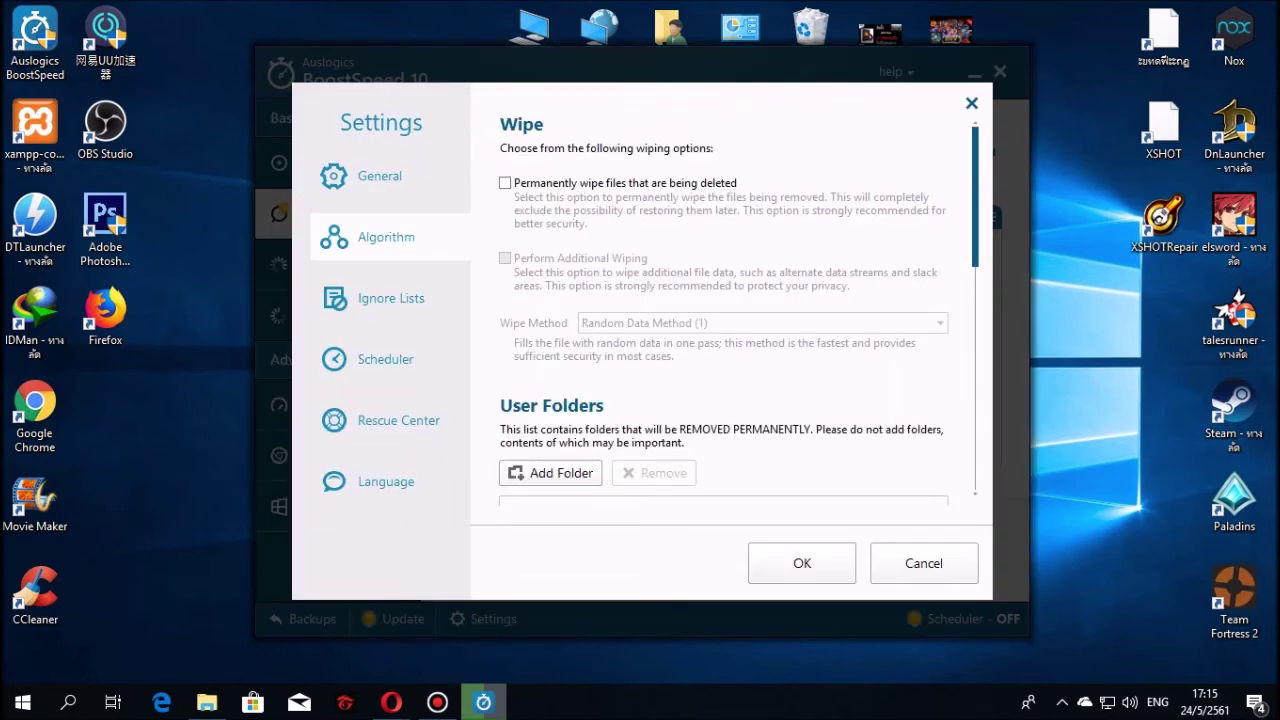
Step: Dismiss the Algorithm settings without changes, and check the Bandicam recording window before minimizing it
click(971, 103)
click(342, 314)
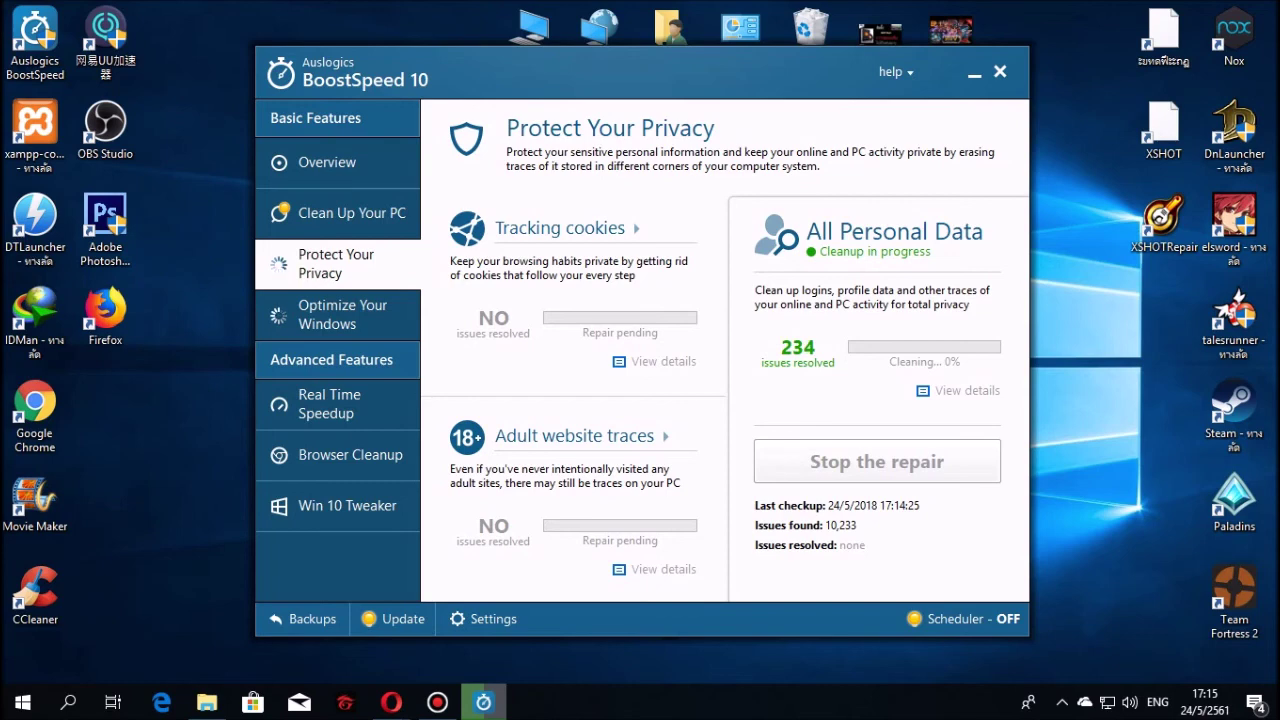
click(437, 702)
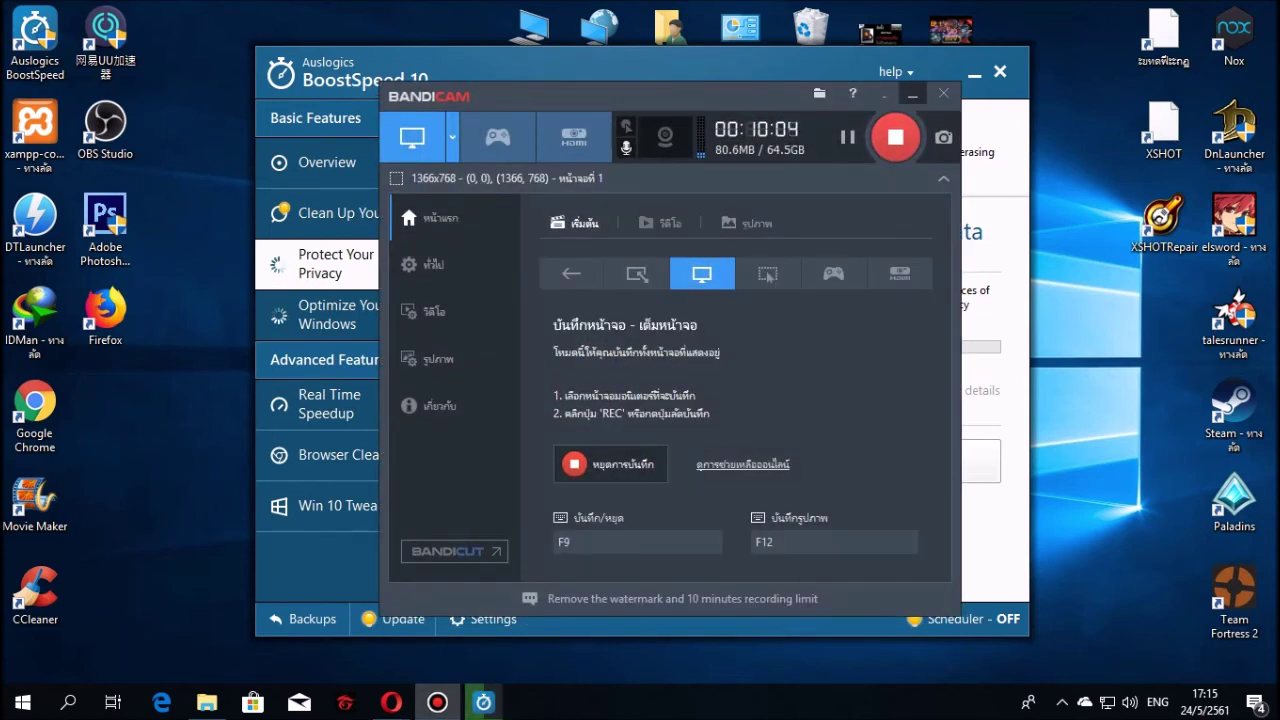
click(911, 94)
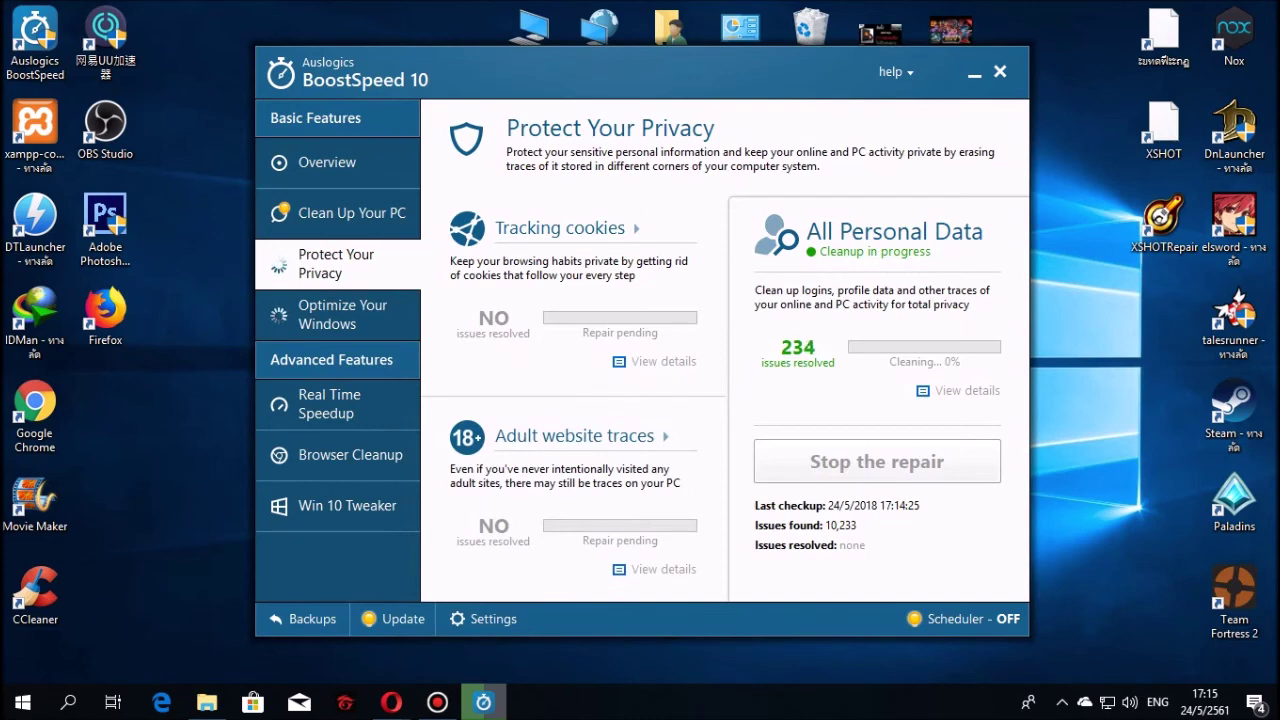
Step: Follow the privacy cleanup and the Optimize Your Windows scan, and review the repair summary on the Clean Up Your PC page
click(338, 315)
click(338, 264)
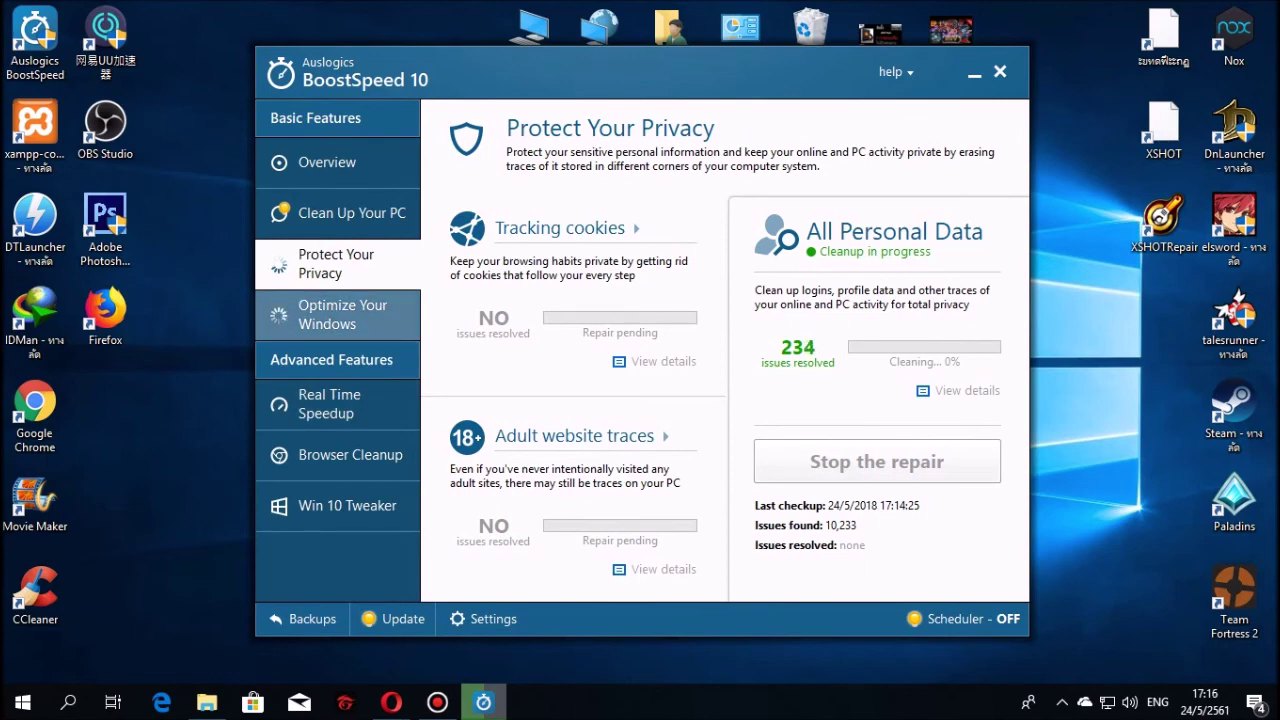
click(350, 213)
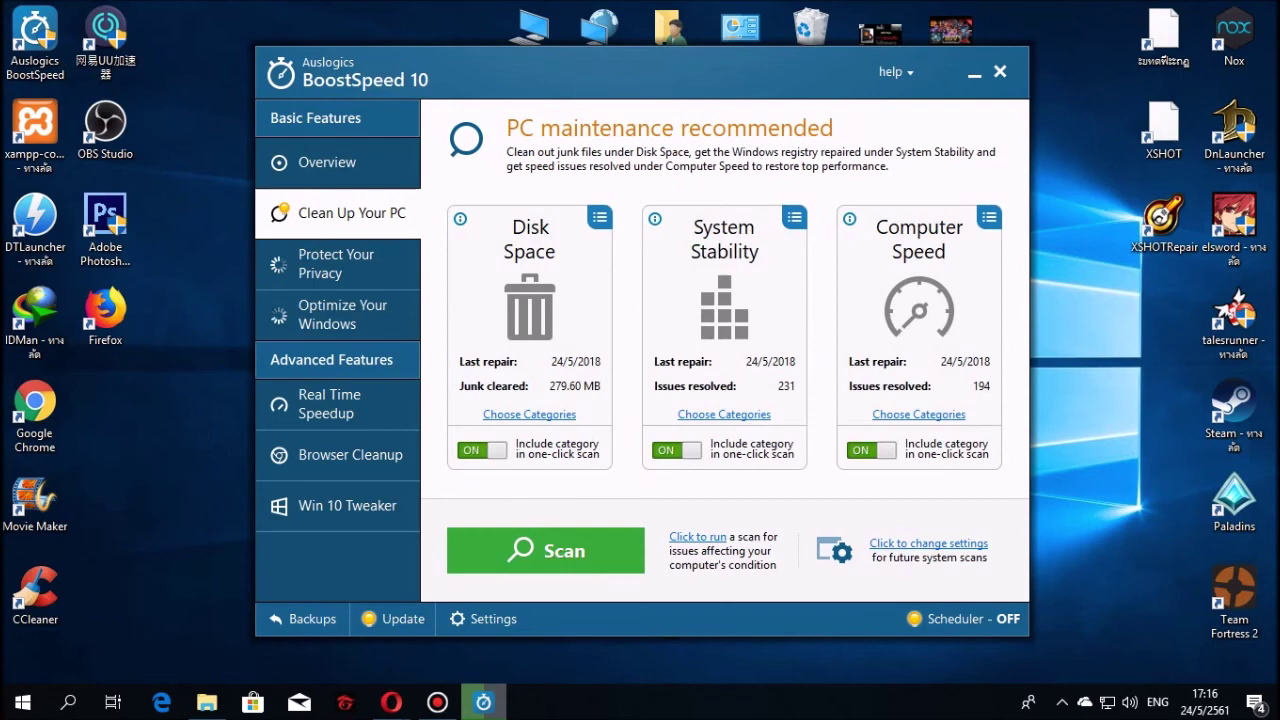
click(336, 264)
click(342, 314)
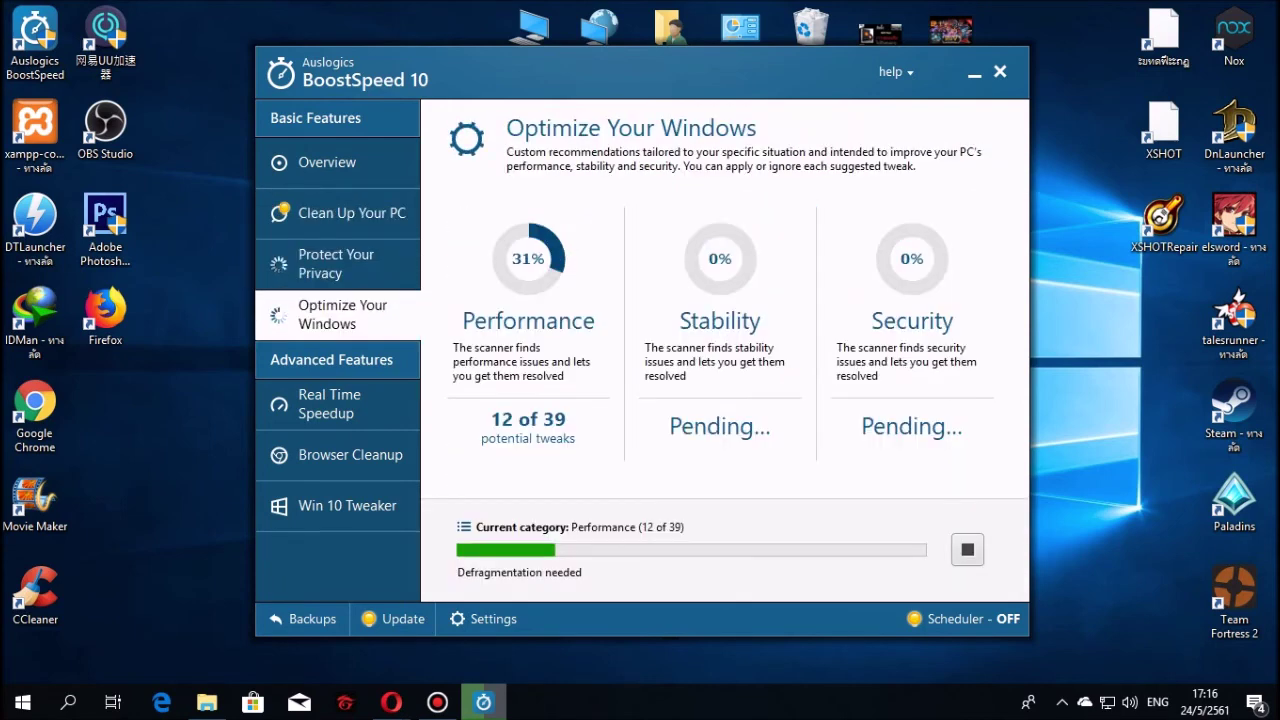
click(336, 264)
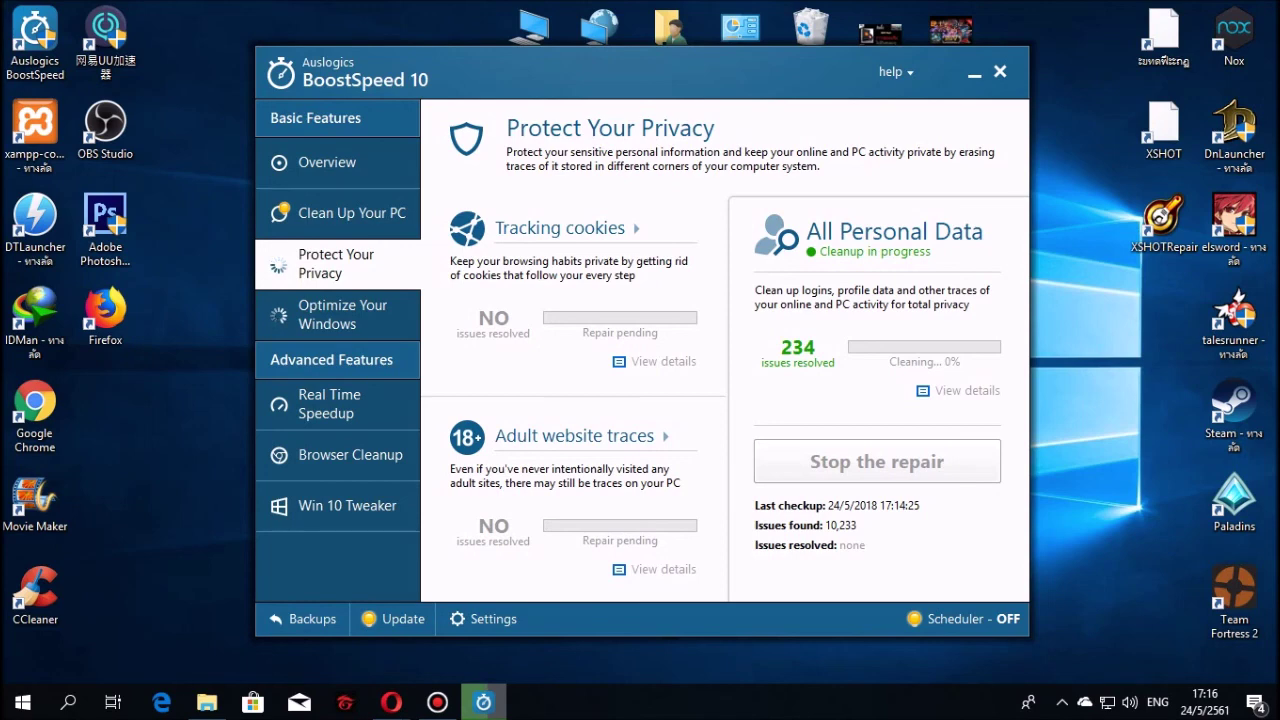
click(337, 315)
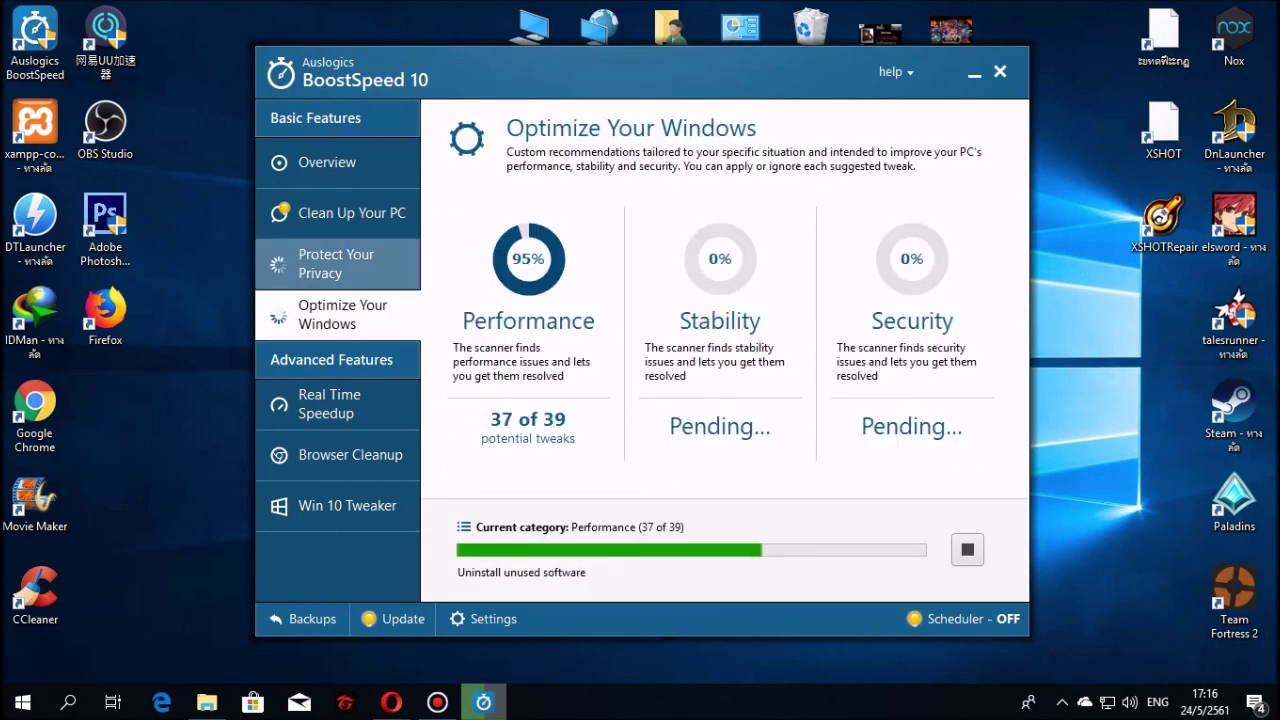
click(337, 264)
click(337, 315)
click(337, 264)
click(337, 315)
click(337, 264)
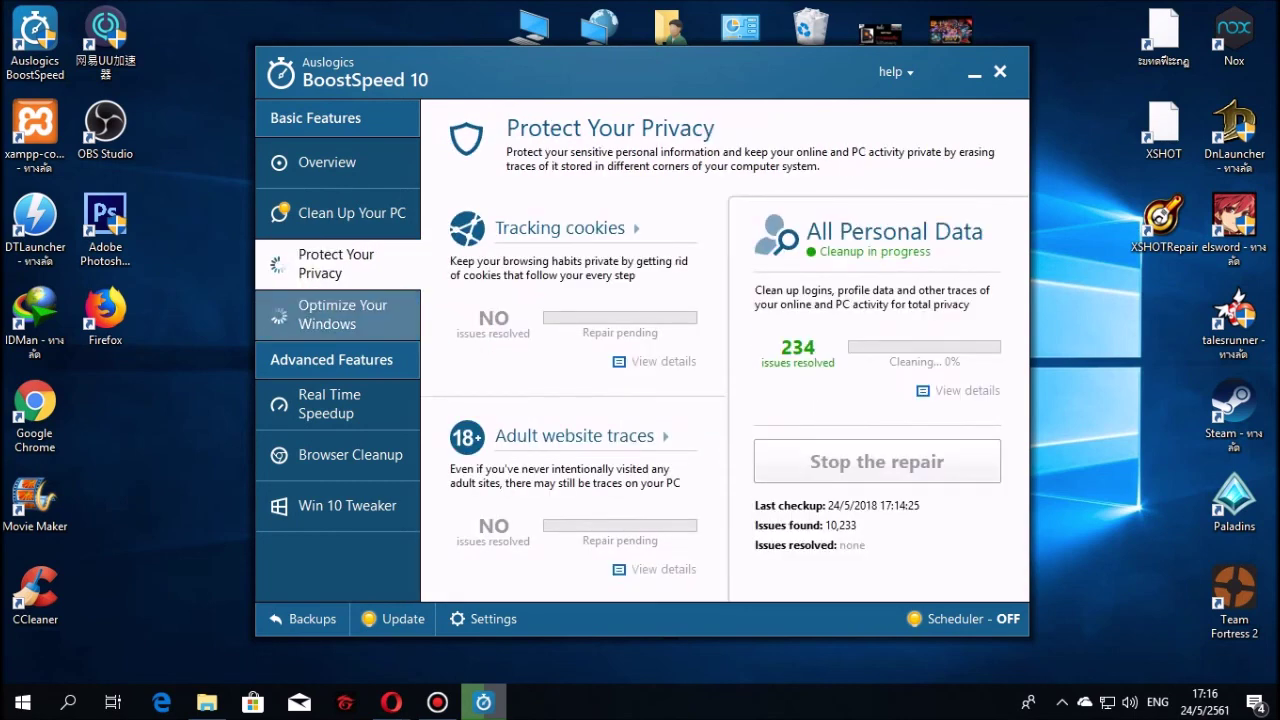
click(337, 315)
click(337, 264)
click(337, 315)
click(337, 264)
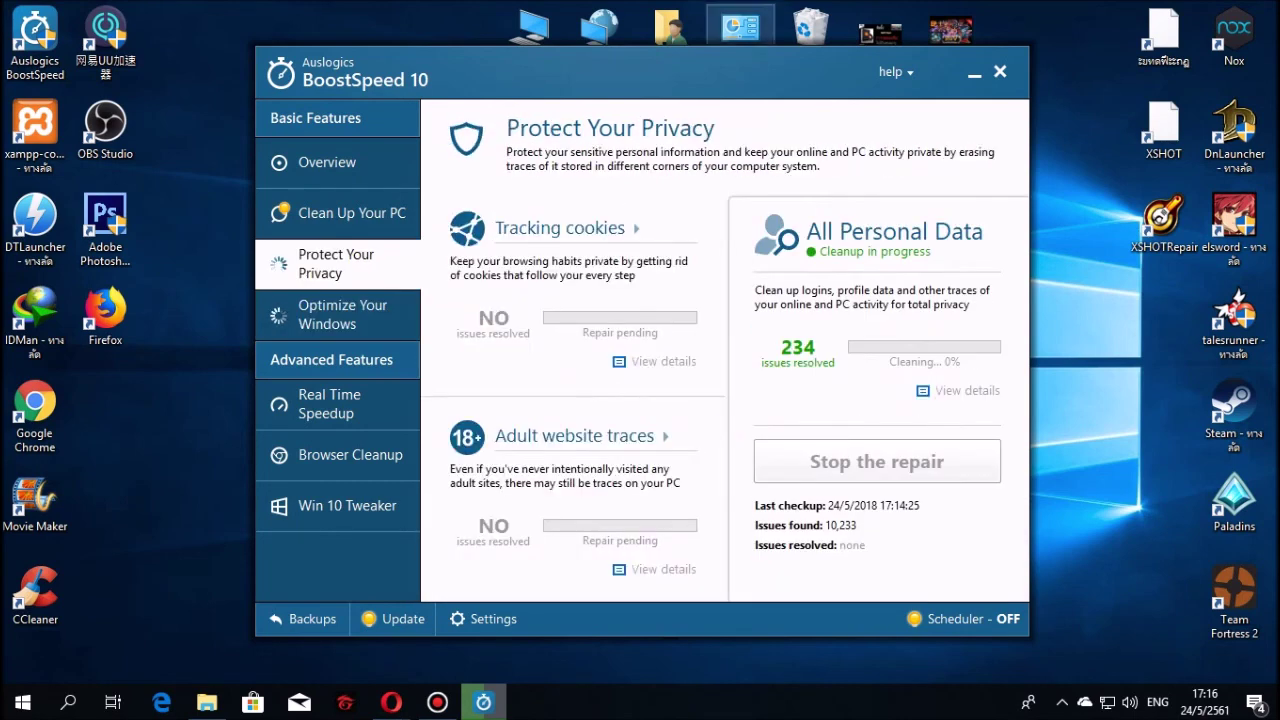